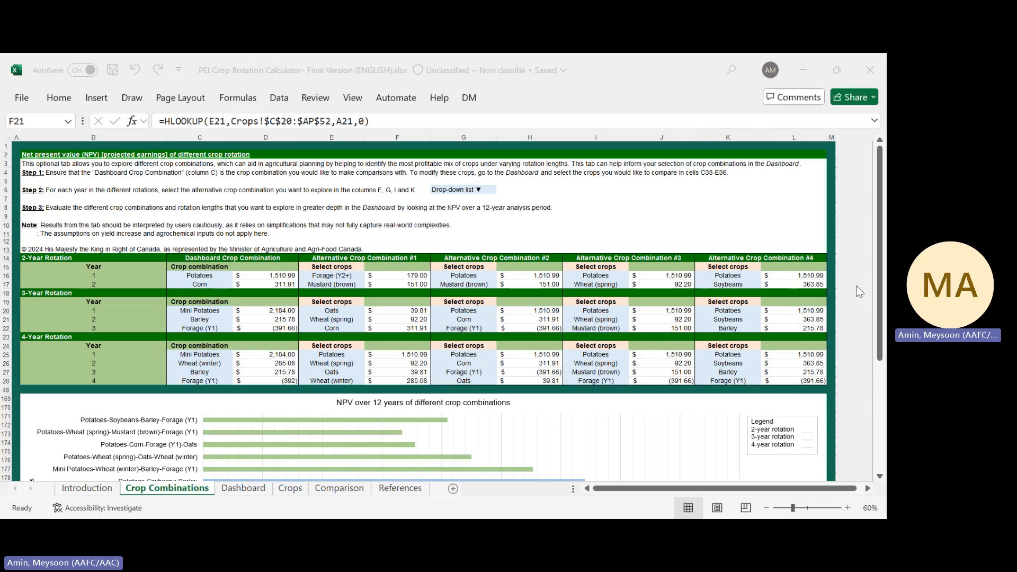
- Open the Crops sheet and examine the row categories of the Crop Options Table, from on-farm revenue through costs and pesticides
scroll(859, 291, "down", 1)
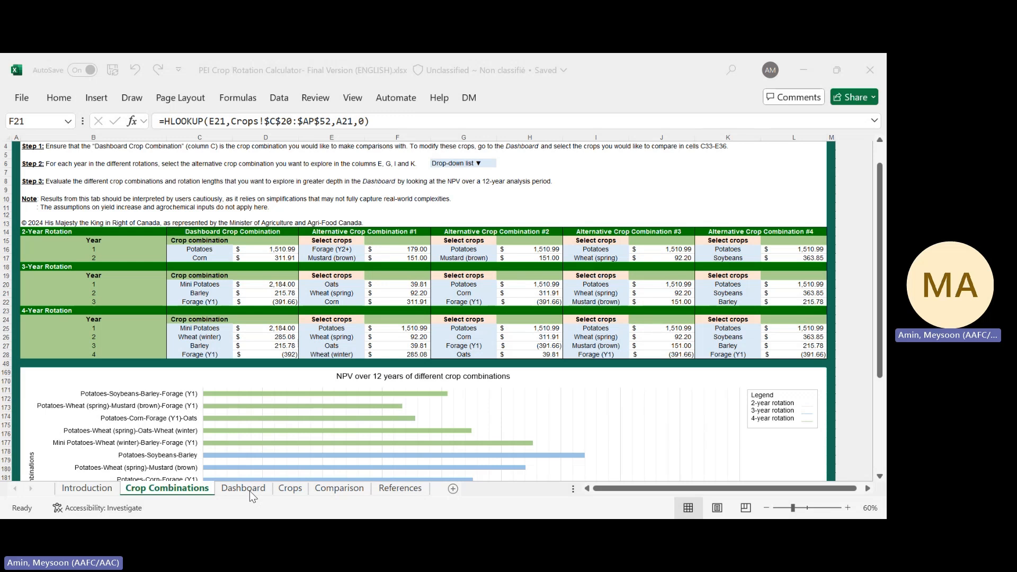
left_click(288, 489)
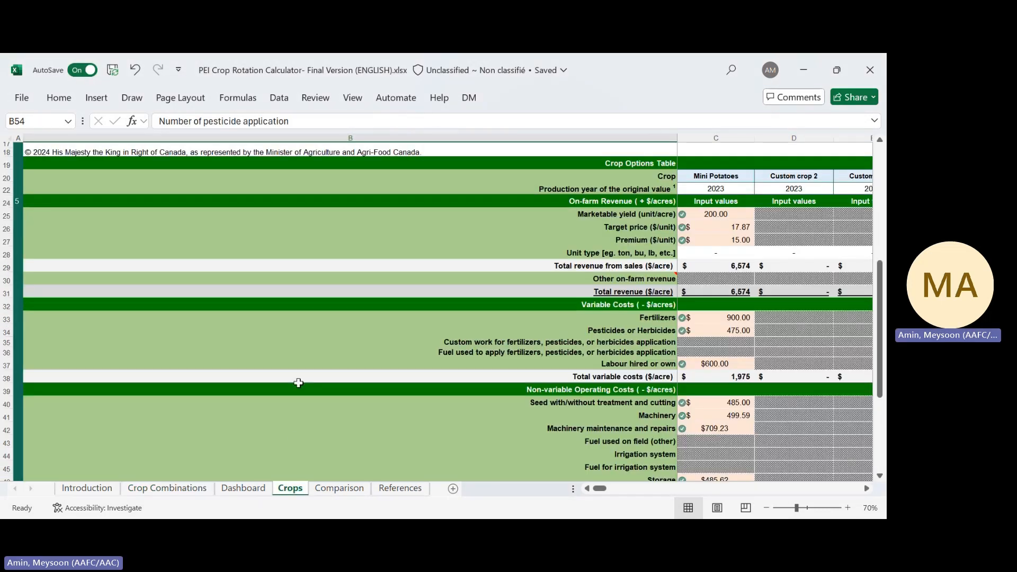
scroll(298, 382, "up", 2)
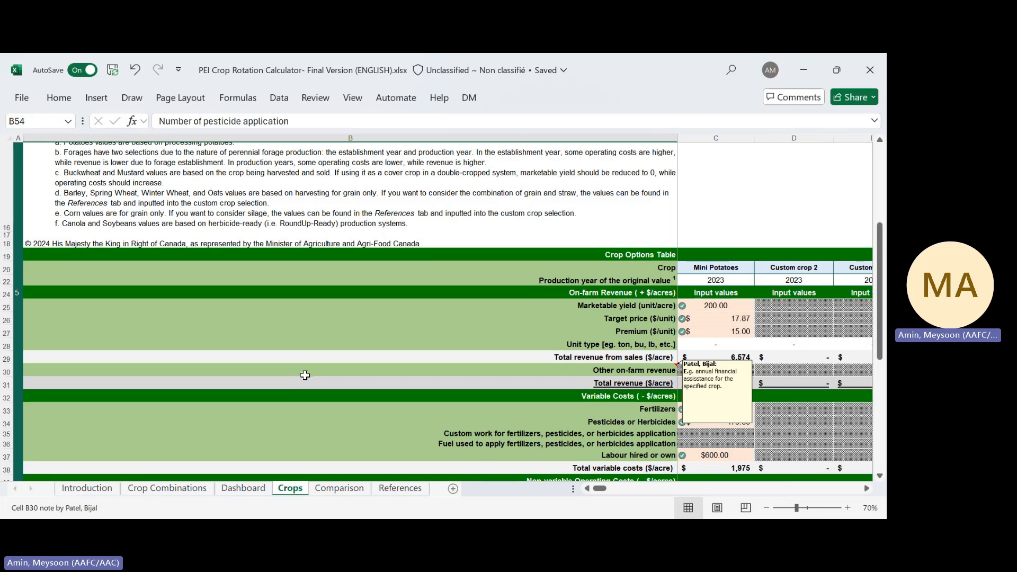
scroll(306, 376, "down", 2)
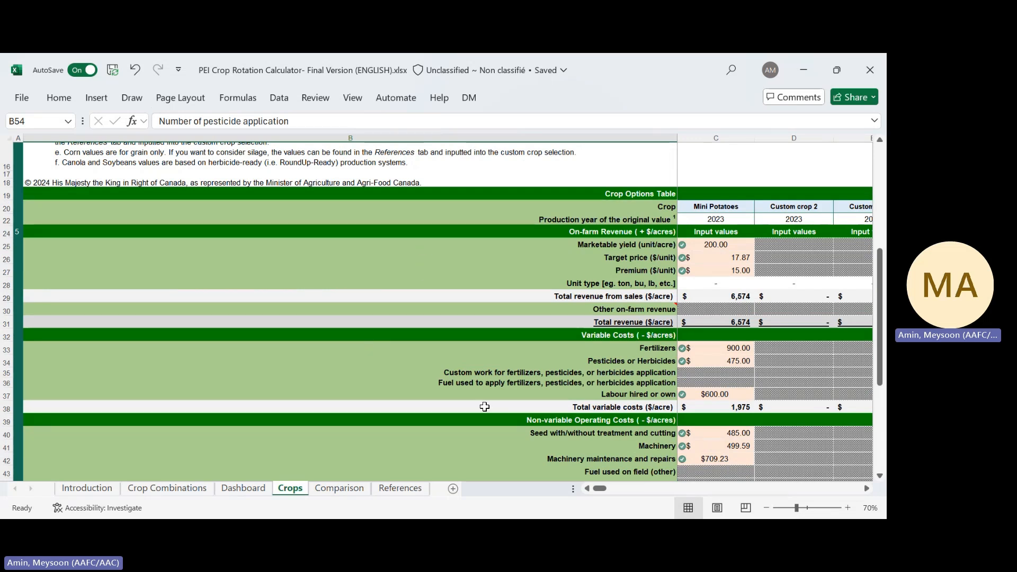
scroll(450, 365, "down", 2)
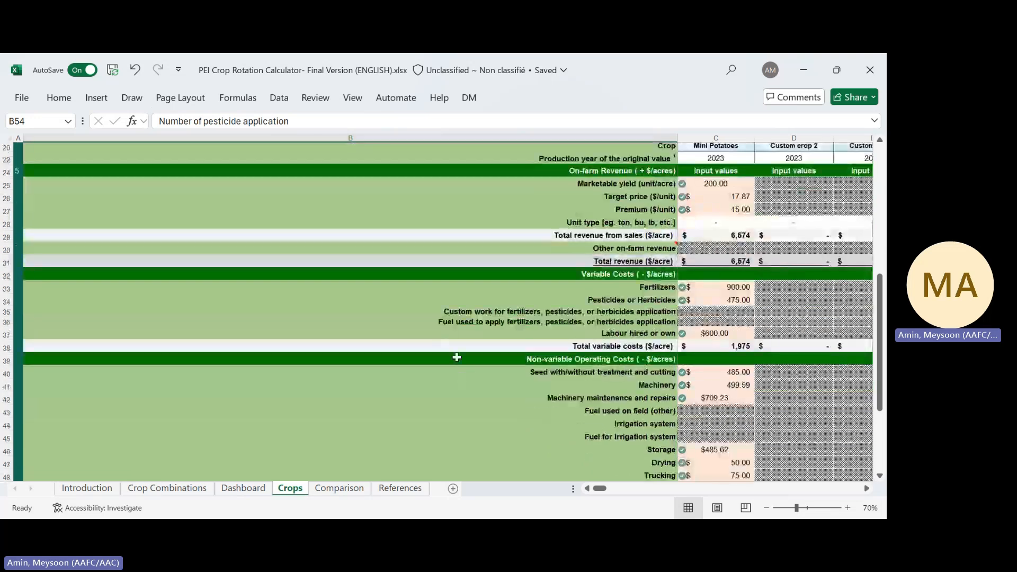
scroll(508, 408, "down", 1)
scroll(498, 391, "down", 2)
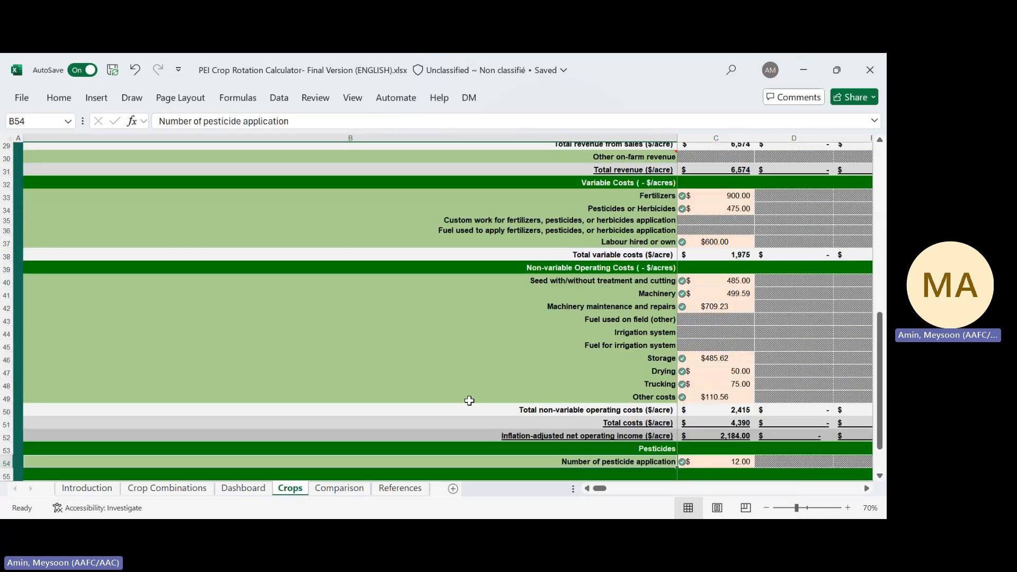
scroll(469, 400, "up", 4)
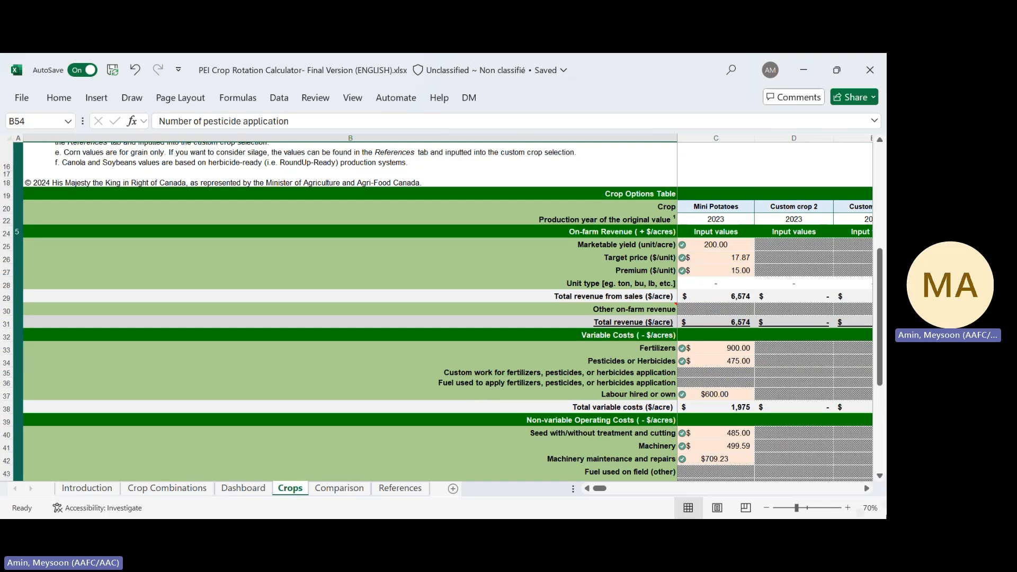
- Examine the preset crop columns of the Crop Options Table, from Potatoes through Barley and Buckwheat to Canola
left_click(866, 488)
left_click(867, 489)
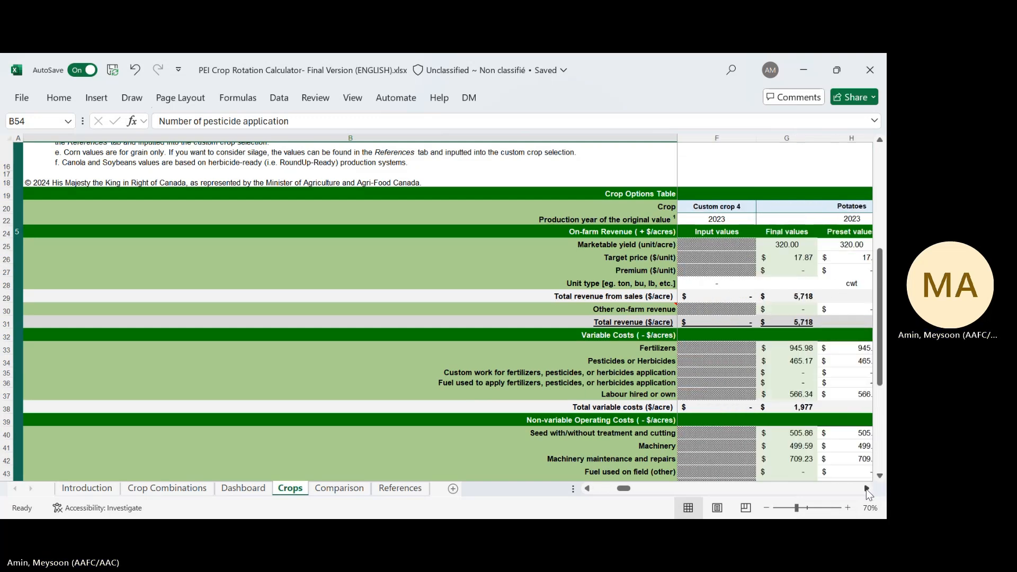
left_click(866, 488)
left_click(866, 488)
left_click(867, 489)
left_click(867, 489)
left_click(867, 489)
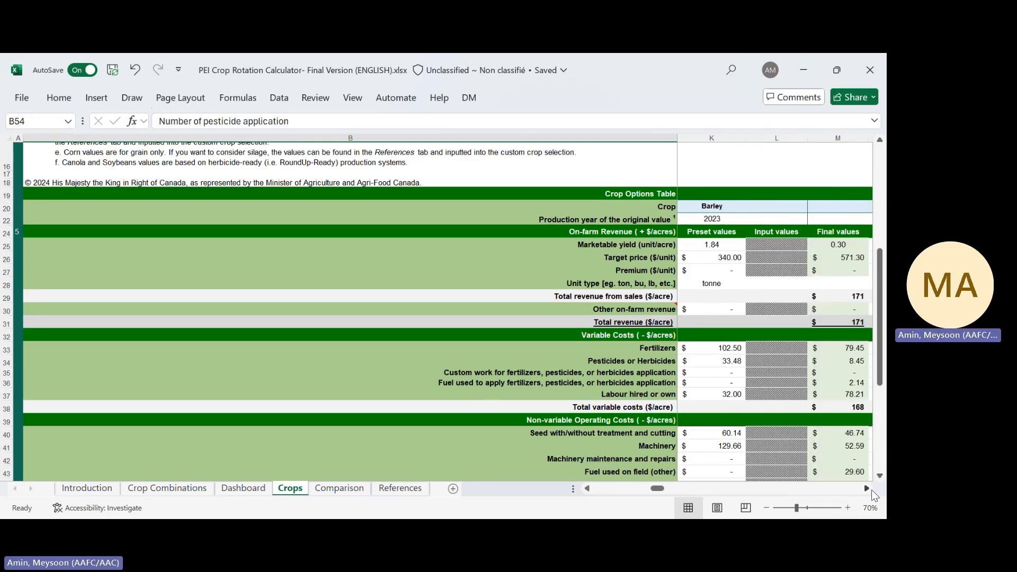
left_click(868, 489)
left_click(867, 489)
left_click(867, 488)
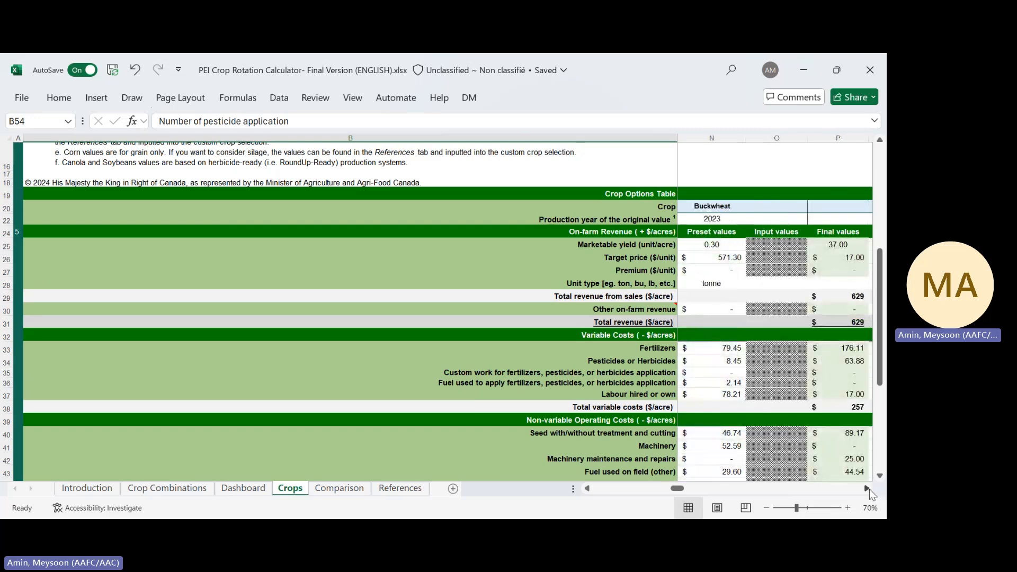
left_click(868, 489)
left_click(867, 489)
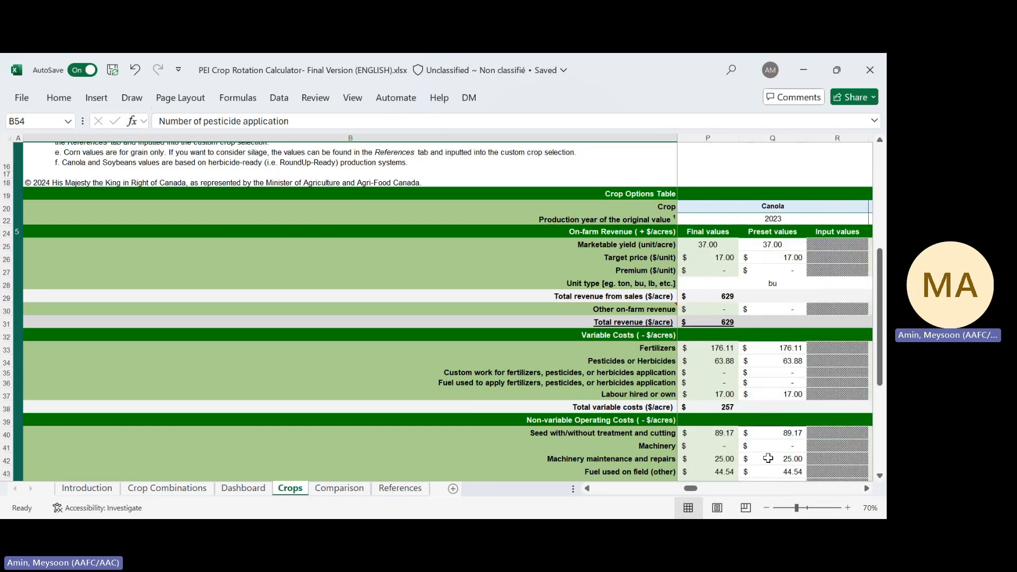
- Return to the custom crop columns at the start of the Crop Options Table, back to Mini Potatoes in column C
left_click(586, 489)
left_click(588, 489)
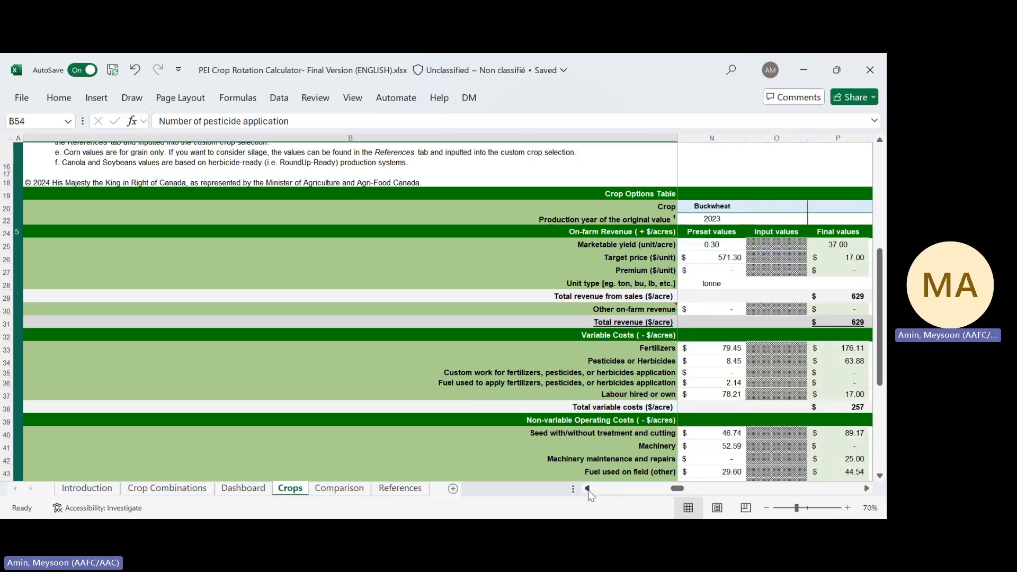
left_click(588, 489)
left_click(589, 489)
left_click(590, 489)
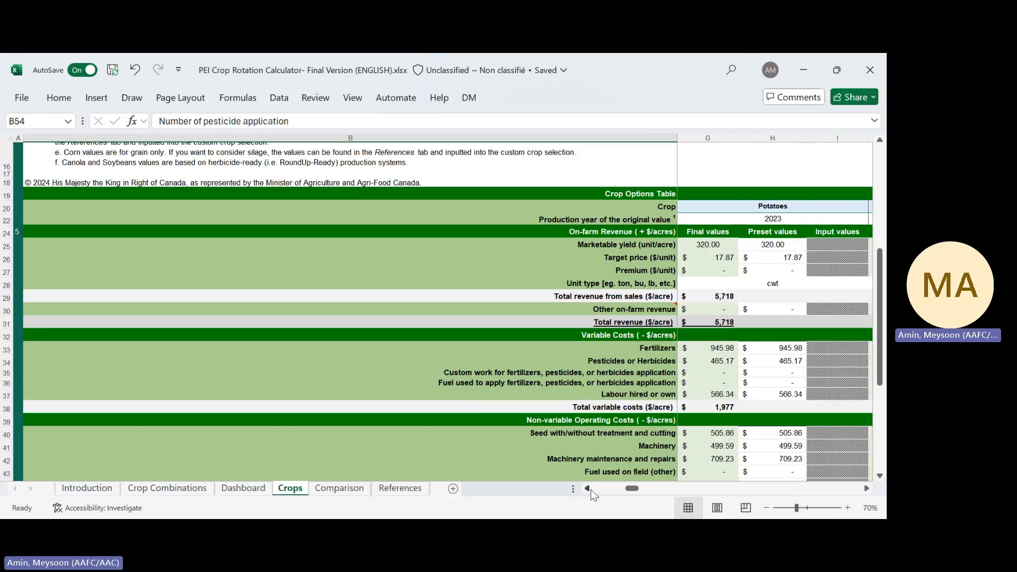
left_click(588, 490)
left_click(590, 491)
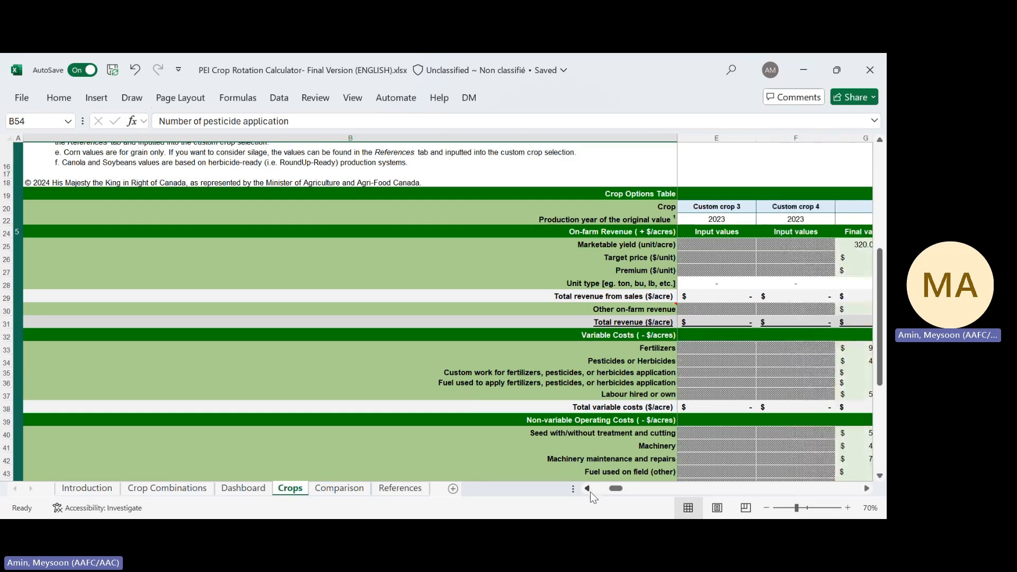
left_click(590, 492)
left_click(590, 492)
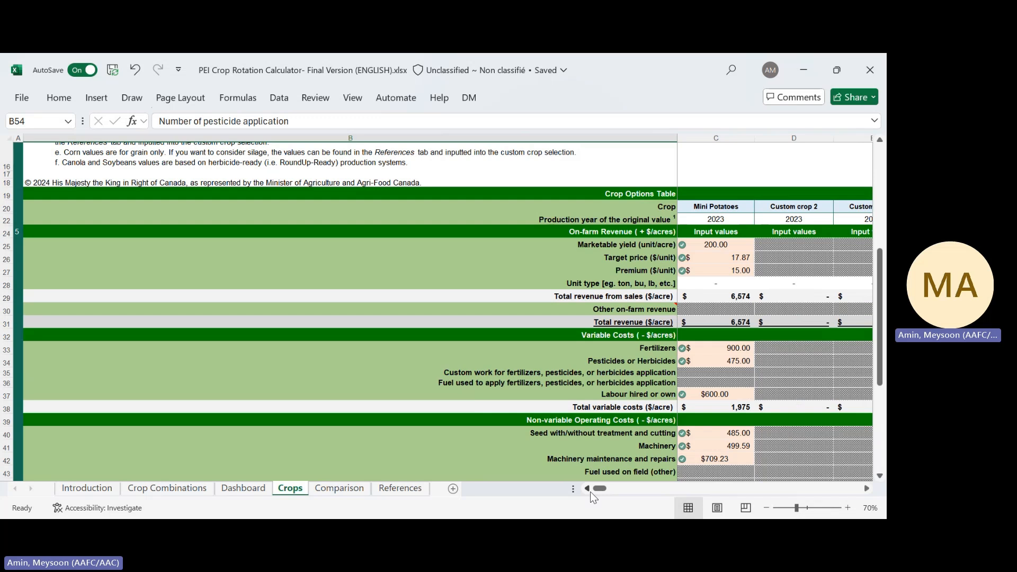
- Examine the Mini Potatoes crop name and its revenue inputs: marketable yield, target price, premium and unit type
left_click(714, 207)
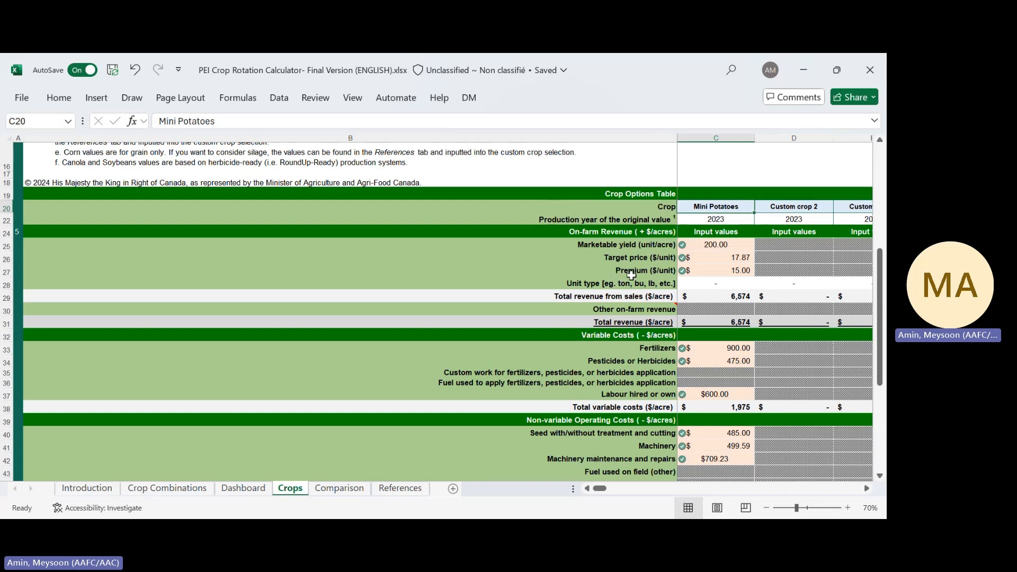
left_click(718, 244)
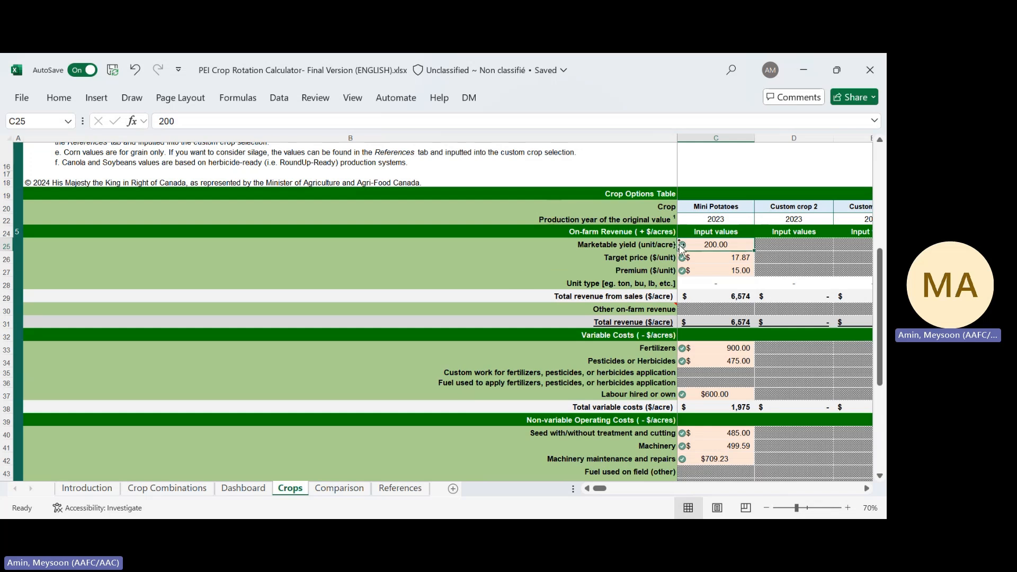
key("Down")
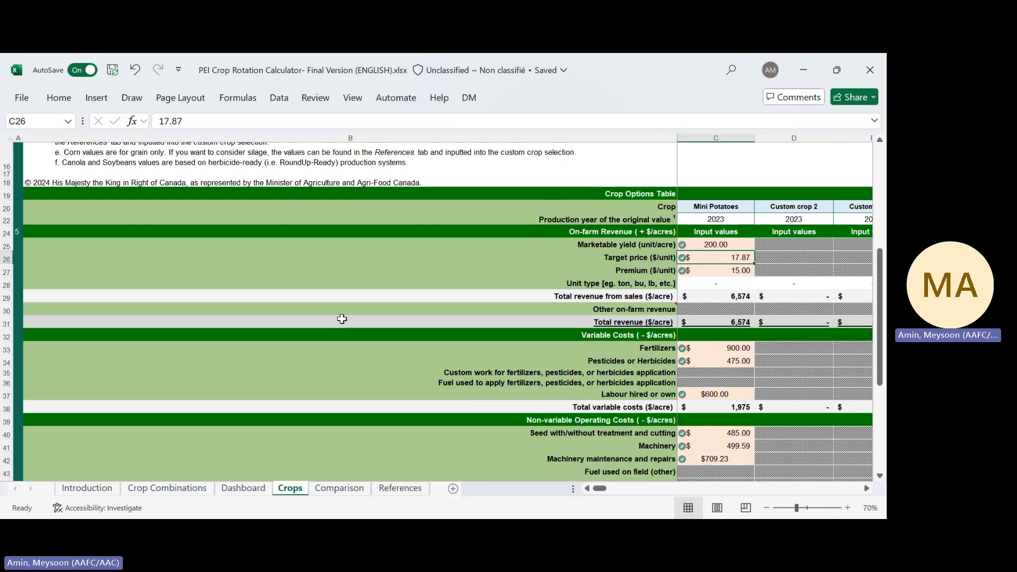
left_click(712, 272)
mouse_move(320, 312)
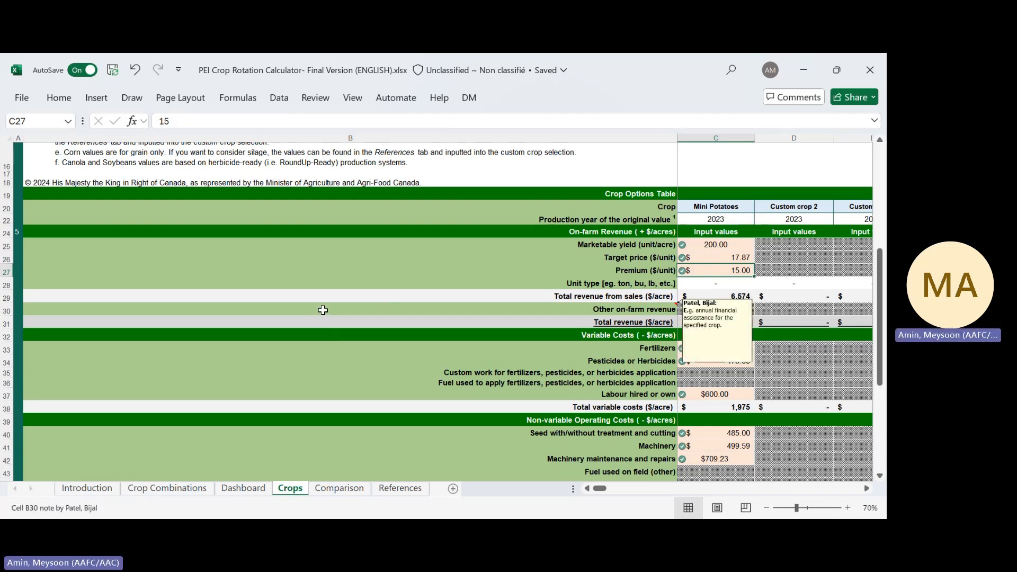
left_click(340, 284)
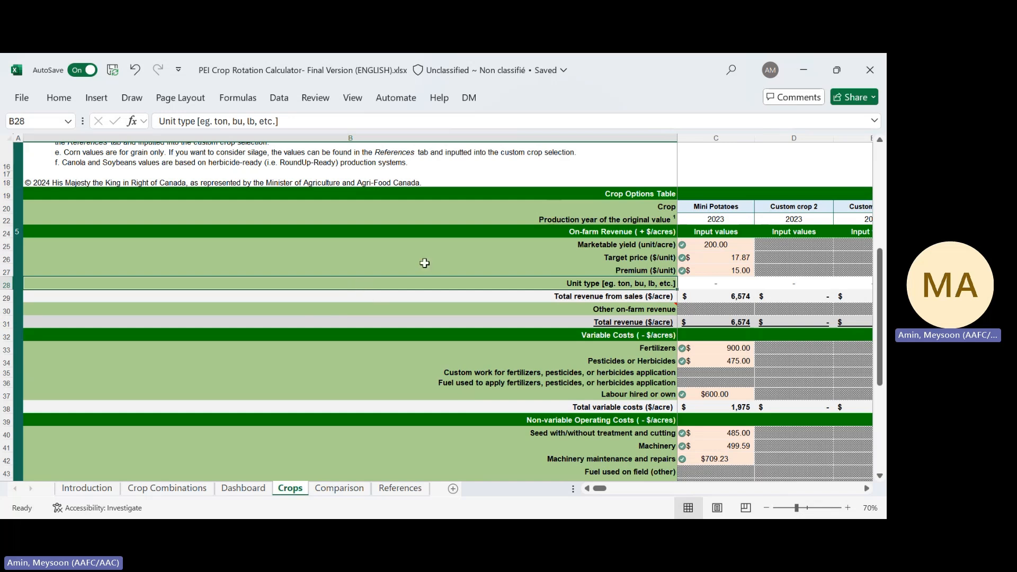
left_click(440, 269)
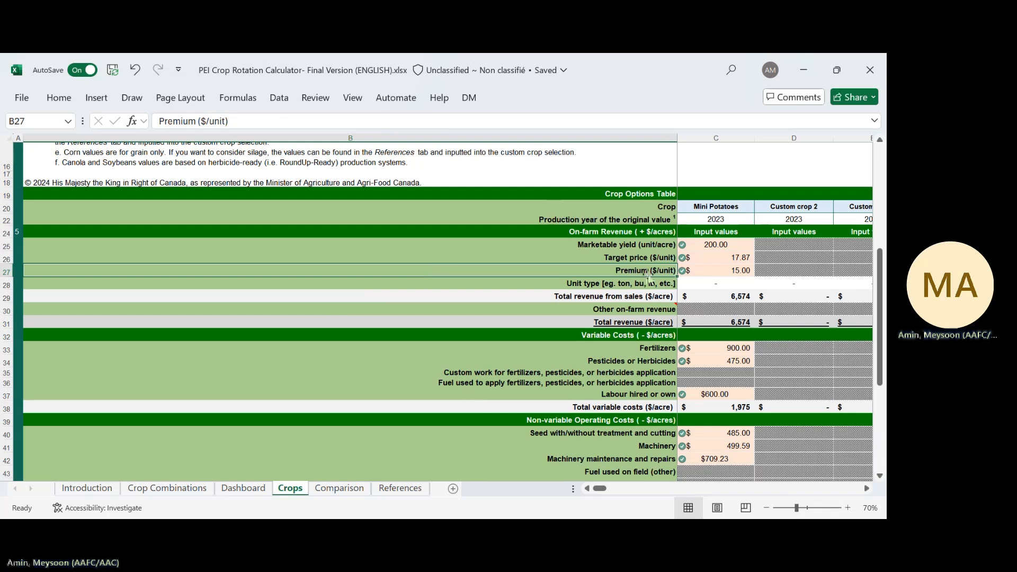
left_click(711, 271)
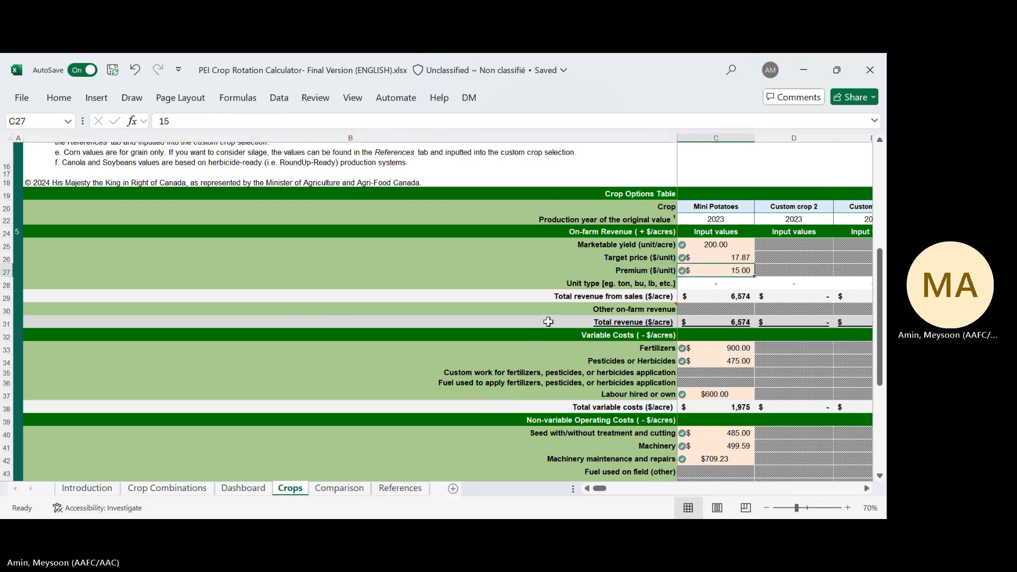
- Examine the variable cost inputs for Mini Potatoes: fertilizers, pesticides or herbicides, and labour hired or own
scroll(548, 321, "down", 1)
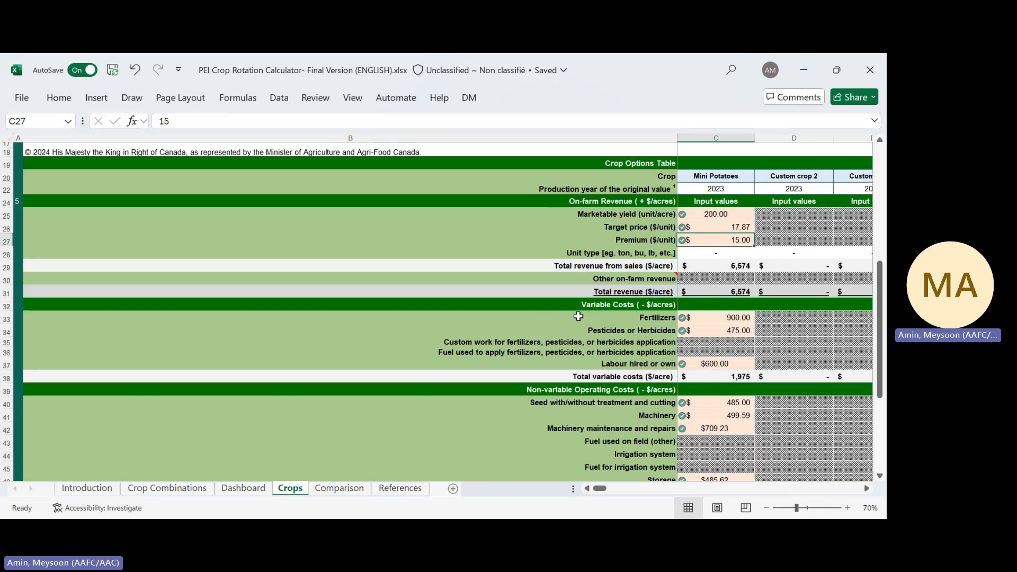
left_click(540, 322)
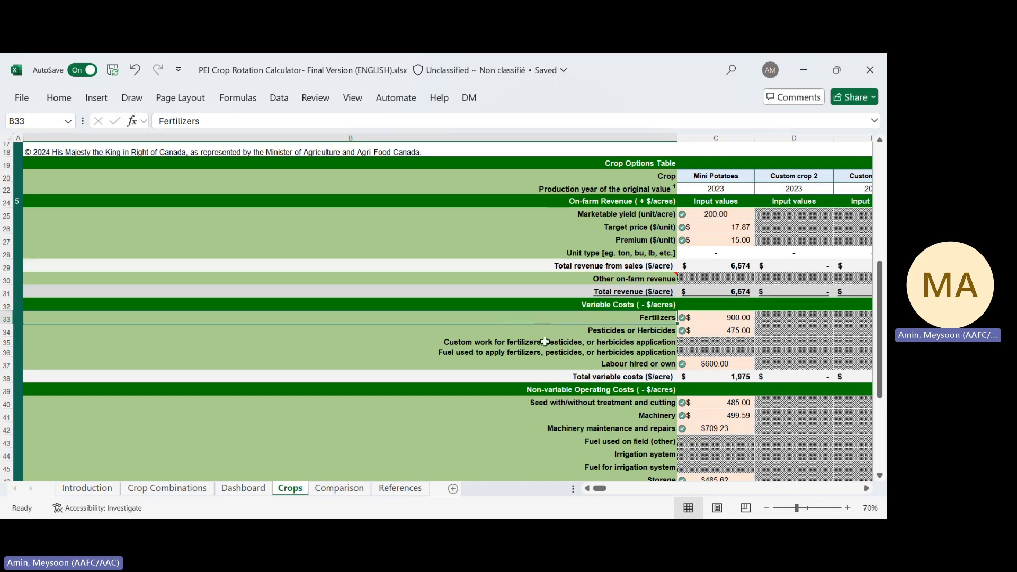
left_click(726, 318)
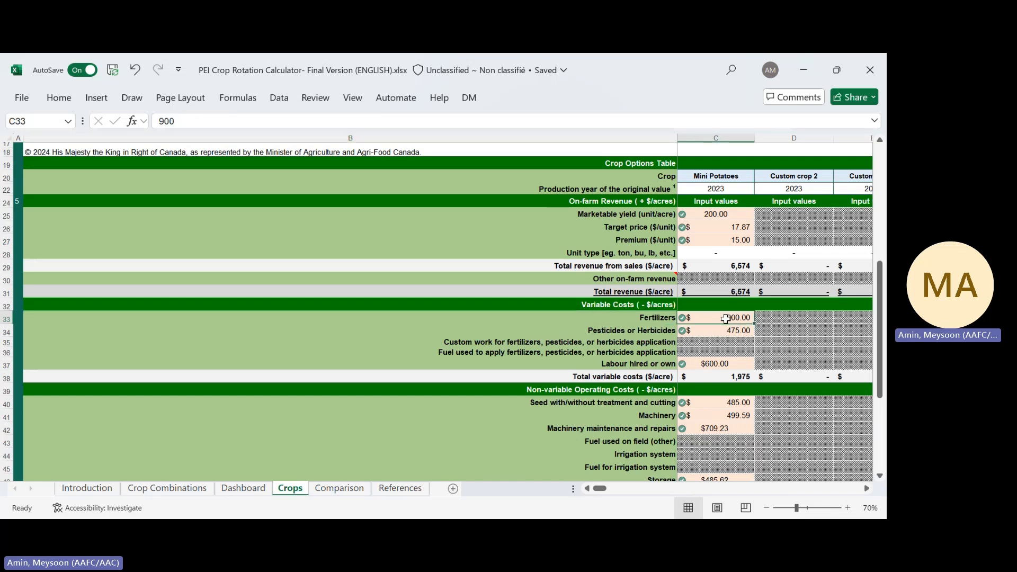
scroll(534, 343, "down", 1)
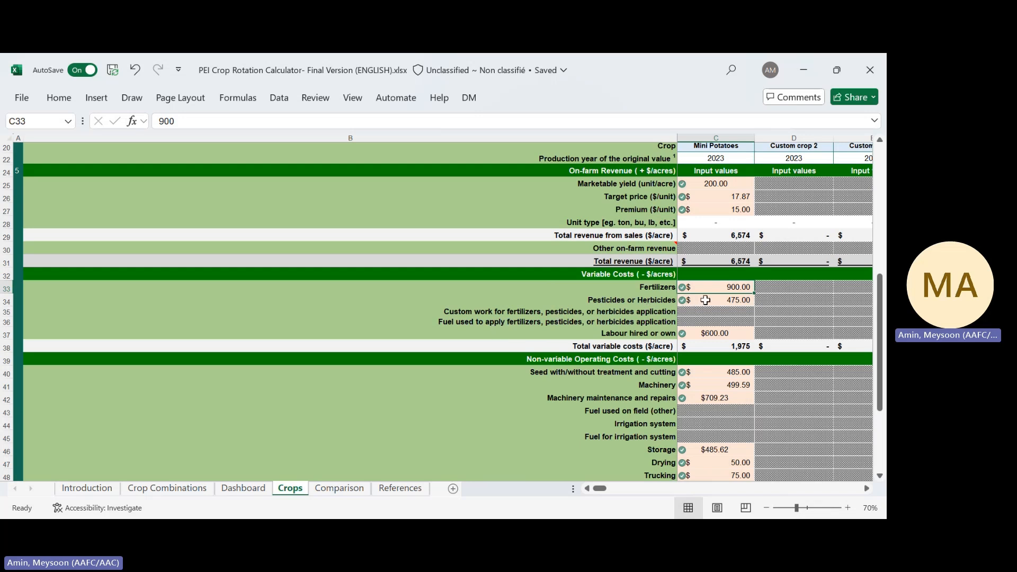
left_click(705, 300)
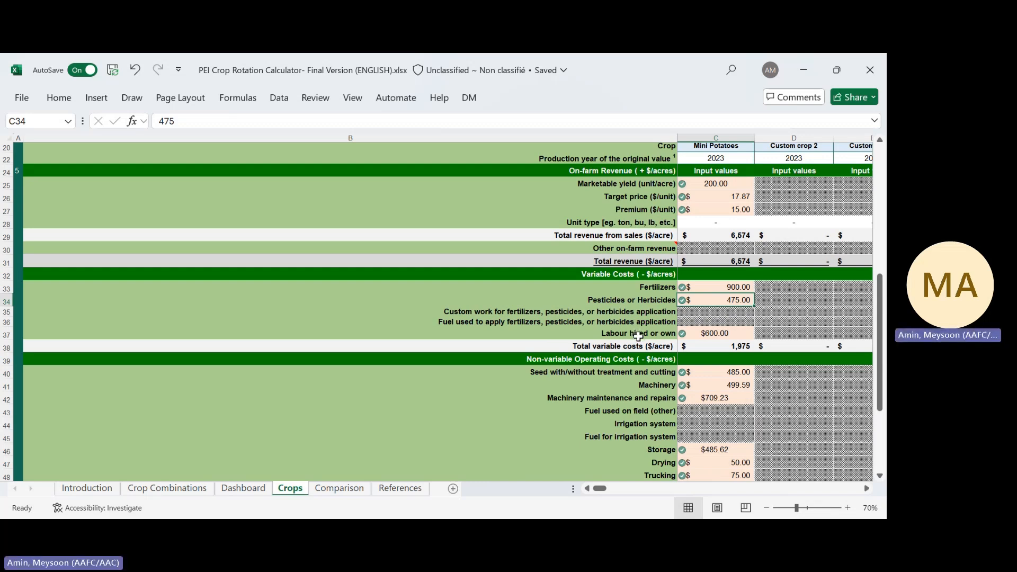
left_click(638, 336)
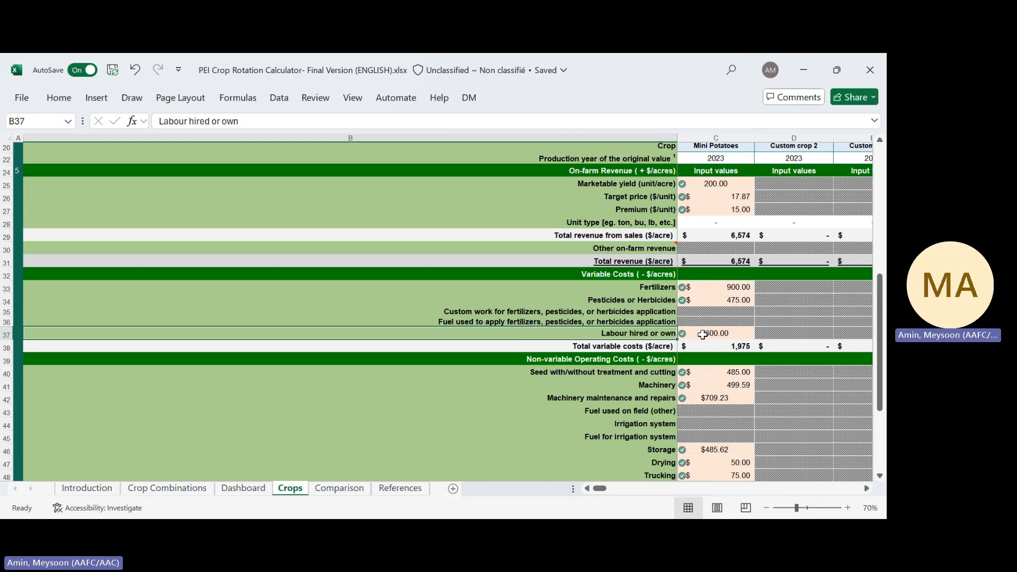
left_click(702, 335)
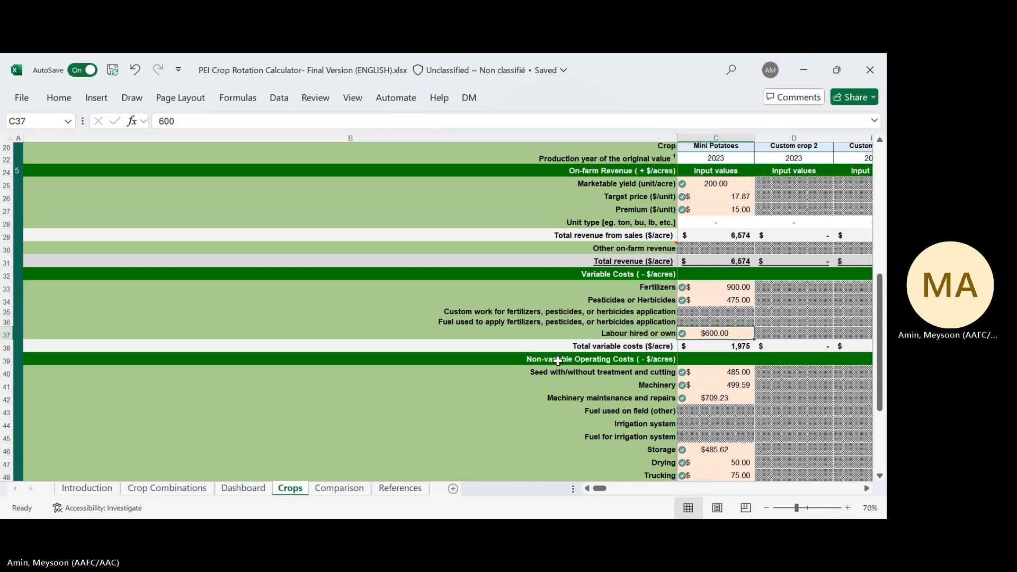
- Examine the non-variable operating cost inputs for Mini Potatoes, from seed and machinery to field fuel and irrigation
scroll(551, 361, "down", 2)
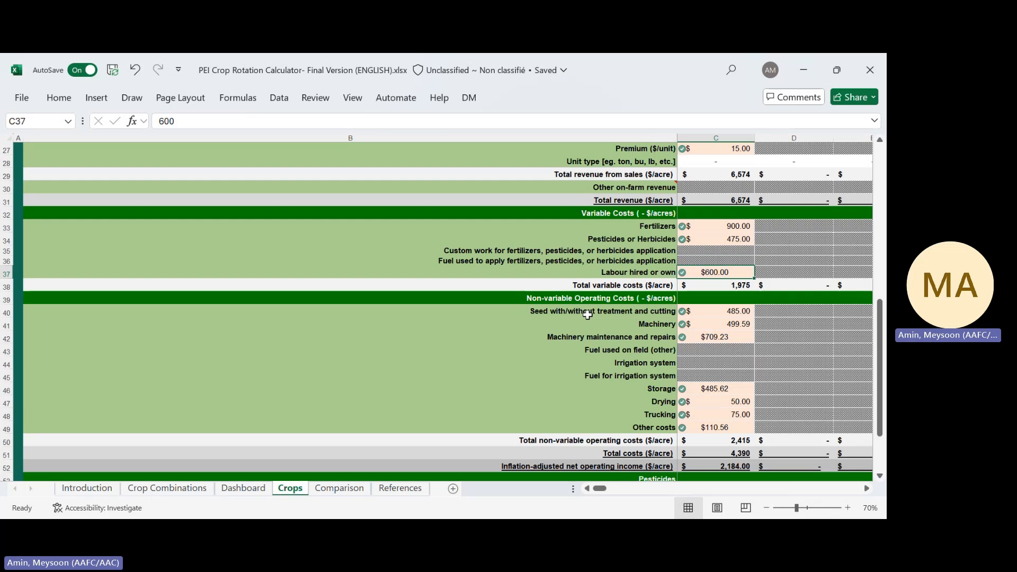
left_click(716, 310)
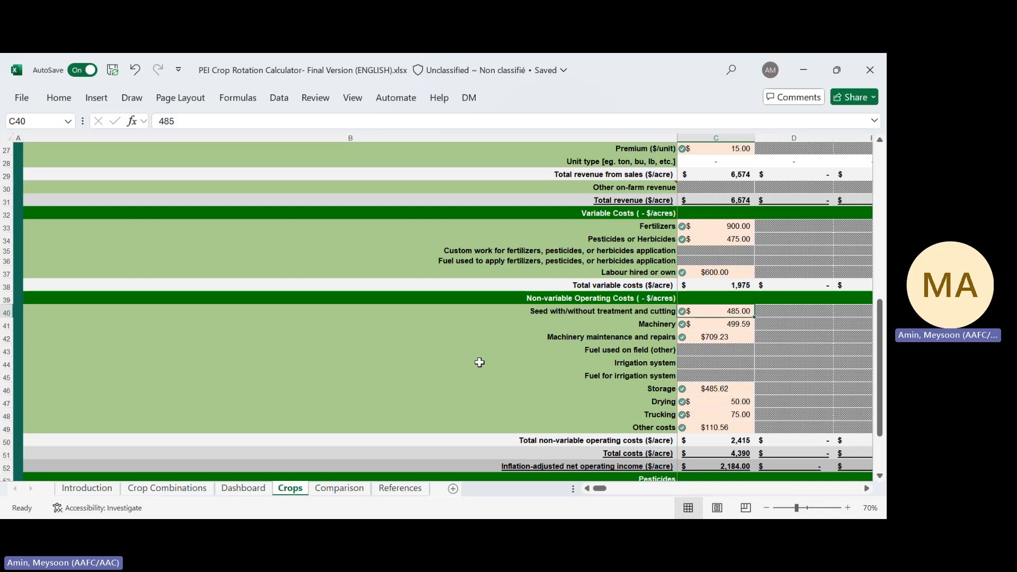
left_click(701, 327)
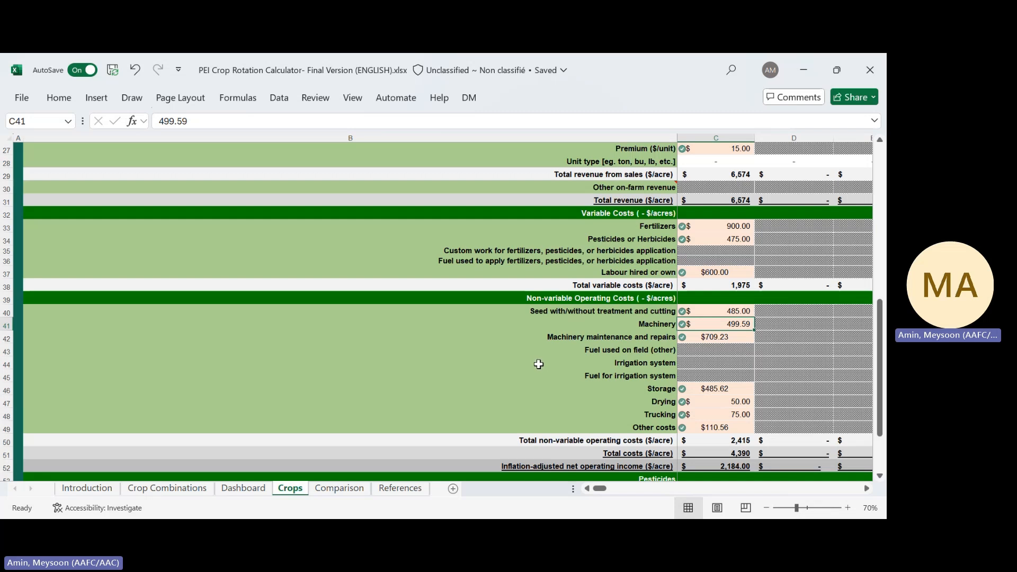
left_click(612, 340)
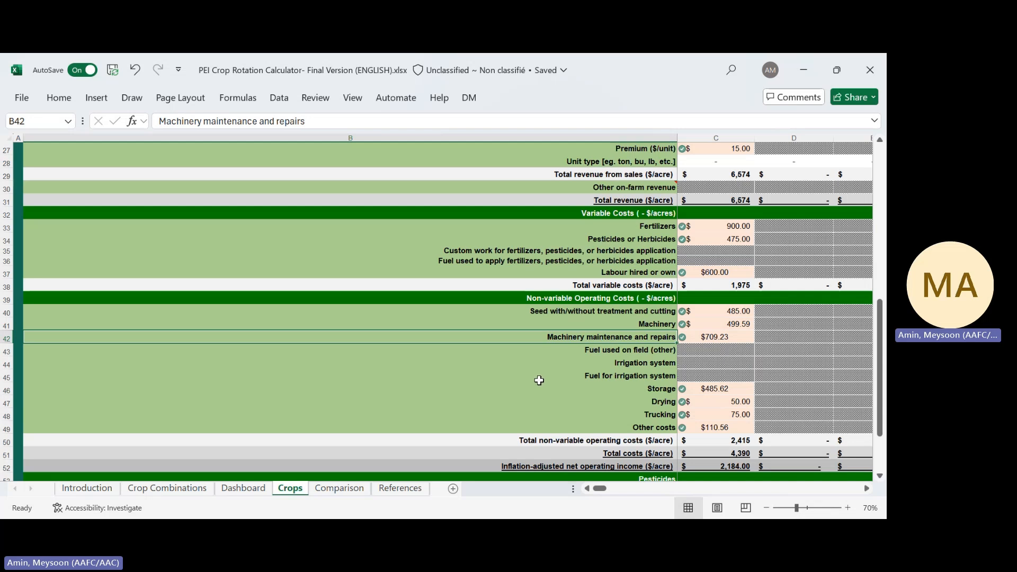
left_click(697, 337)
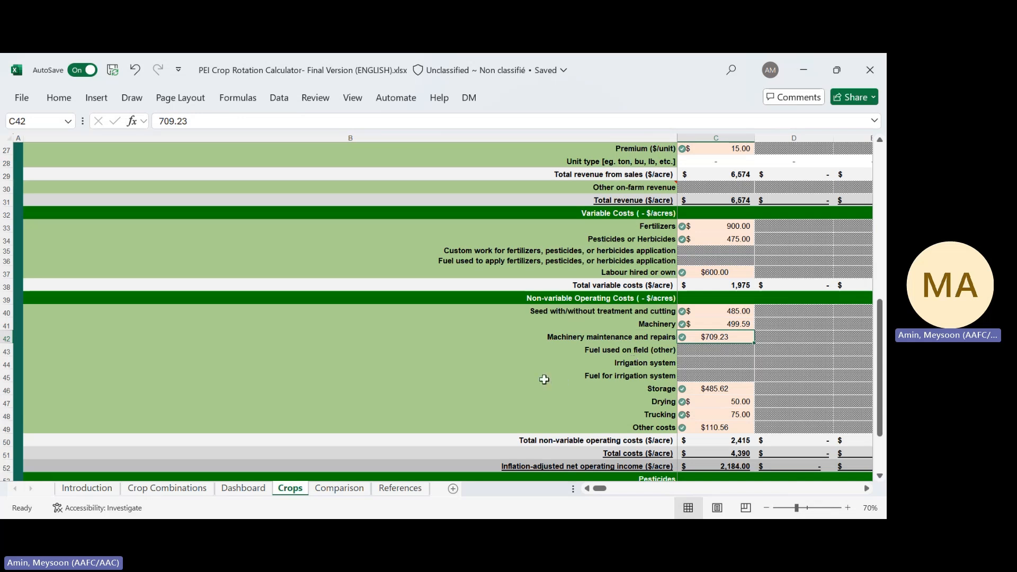
left_click(621, 353)
left_click(632, 364)
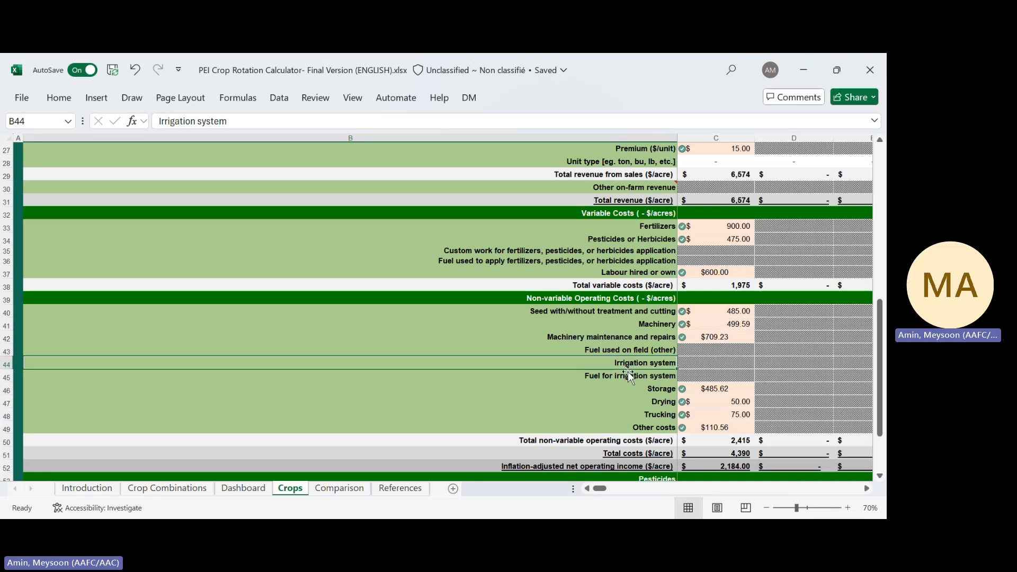
left_click(629, 376)
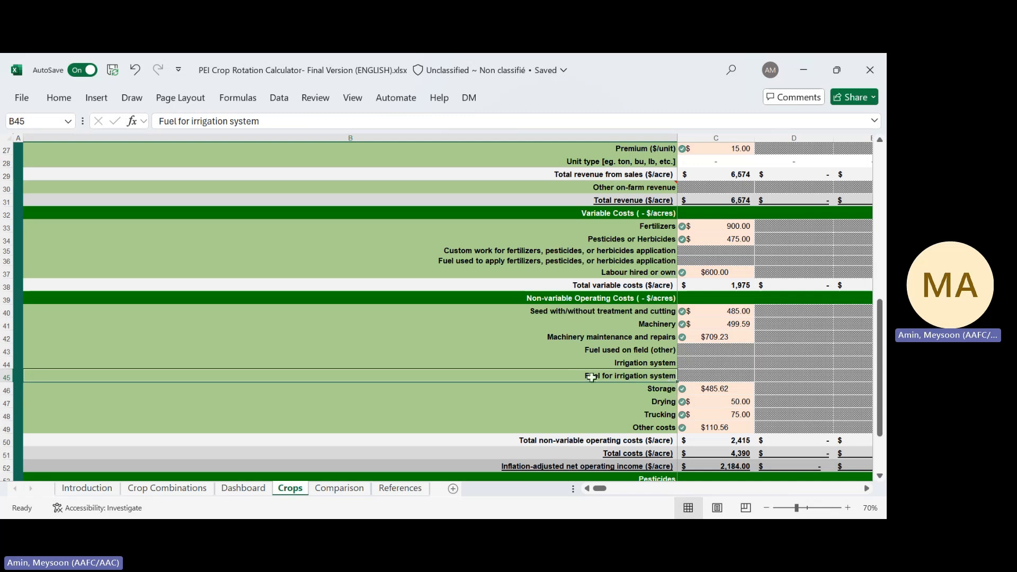
- Examine the Mini Potatoes inputs for storage, drying, trucking, other costs and number of pesticide applications
scroll(593, 376, "down", 1)
left_click(609, 361)
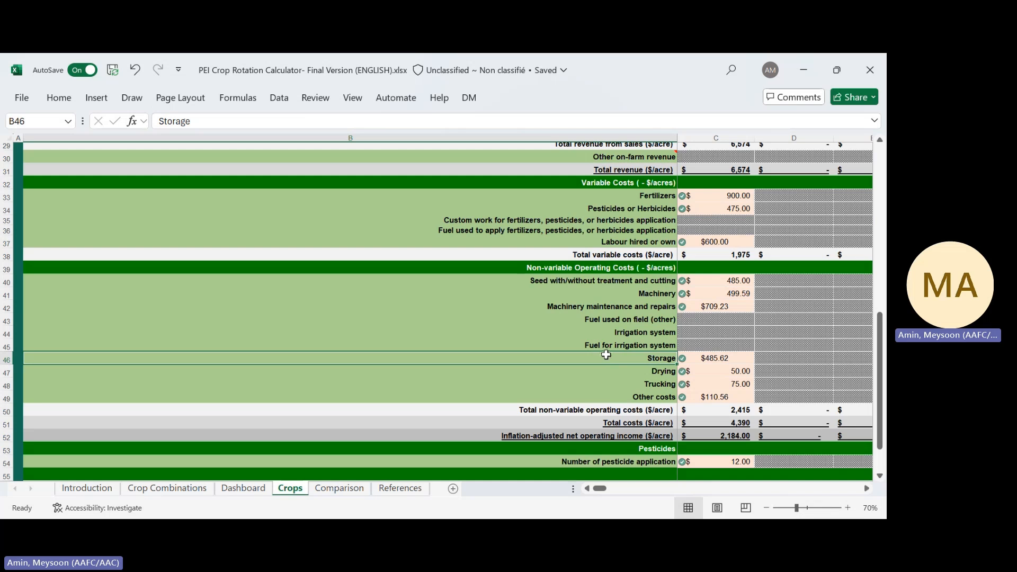
left_click(700, 357)
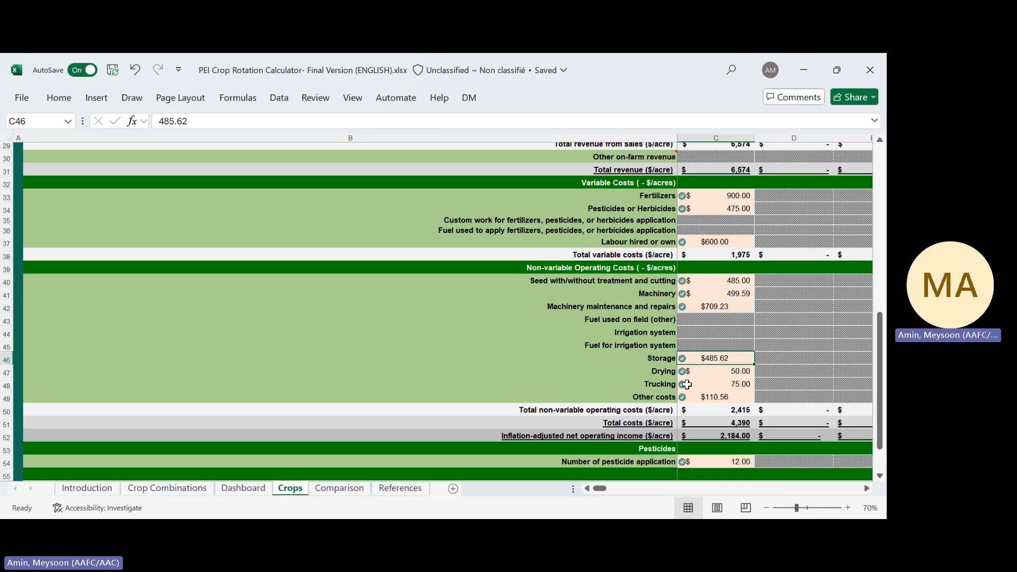
left_click(729, 374)
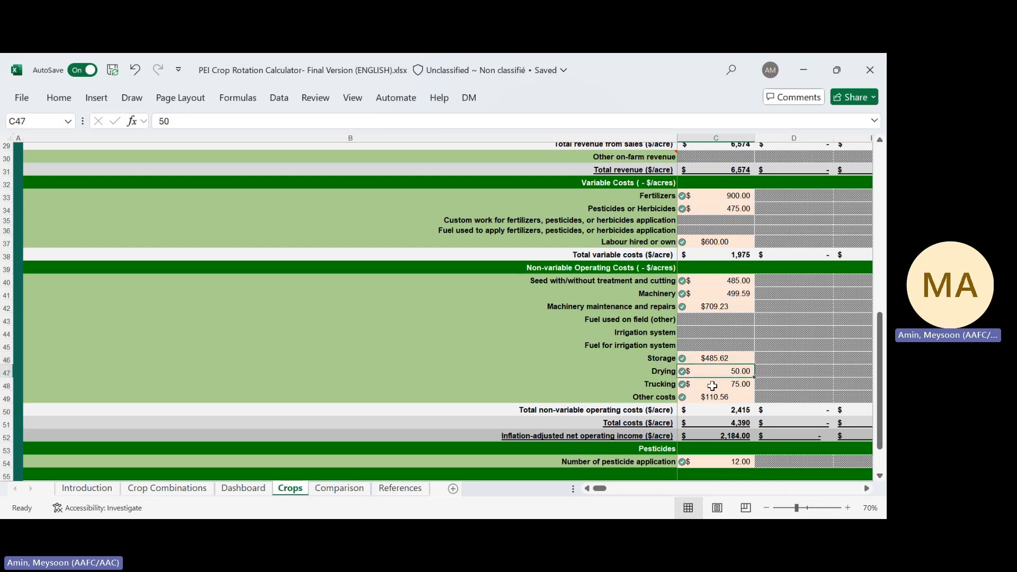
left_click(711, 385)
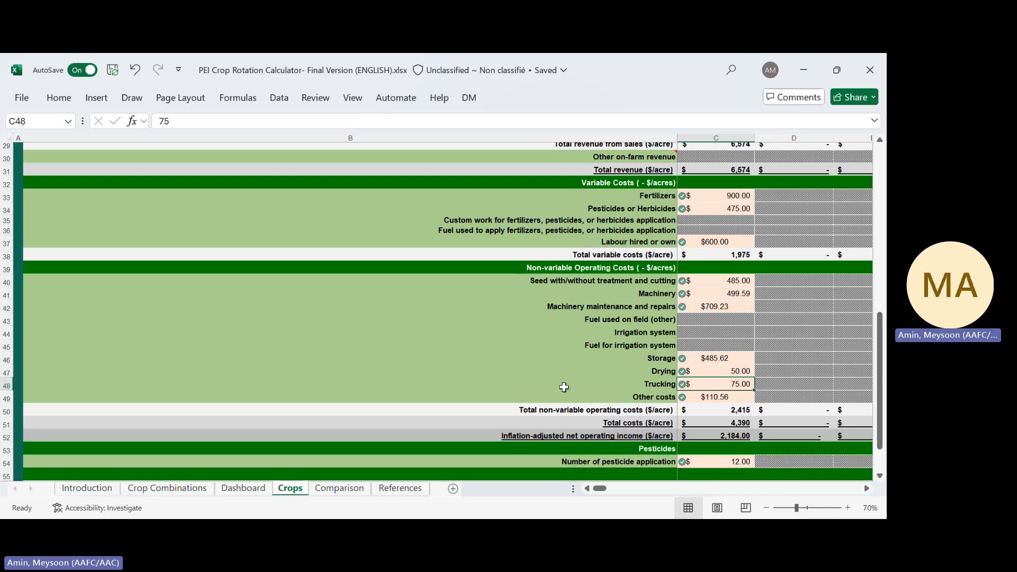
left_click(710, 398)
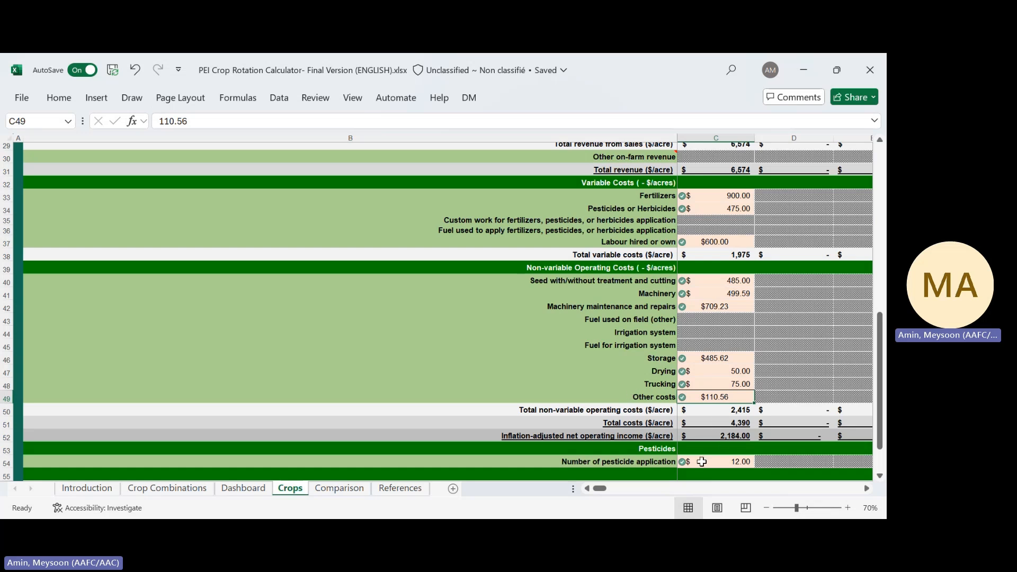
left_click(703, 461)
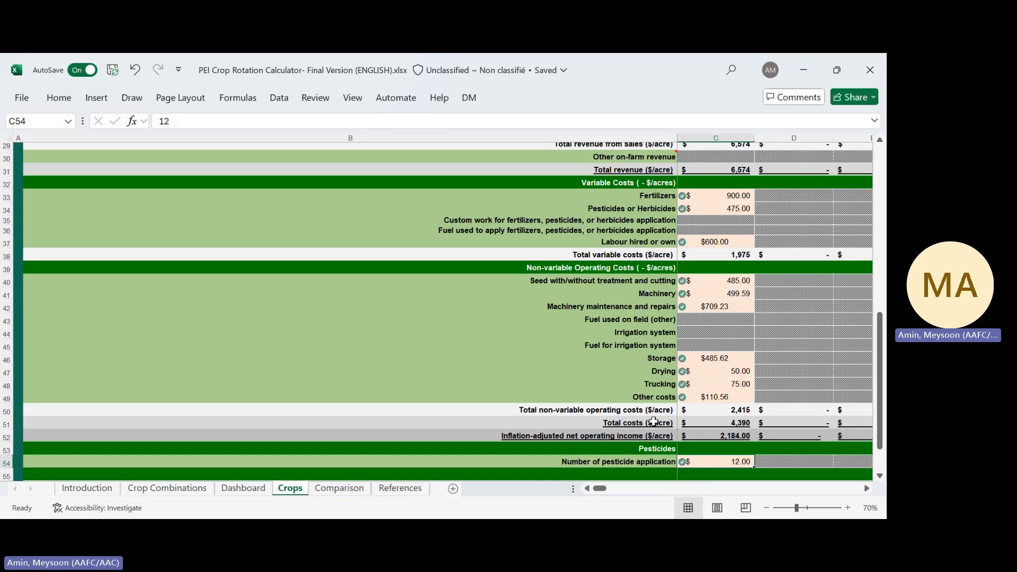
- Open the Comparison sheet and examine the table of assumptions for comparing the different rotations
left_click(339, 488)
scroll(345, 325, "up", 5)
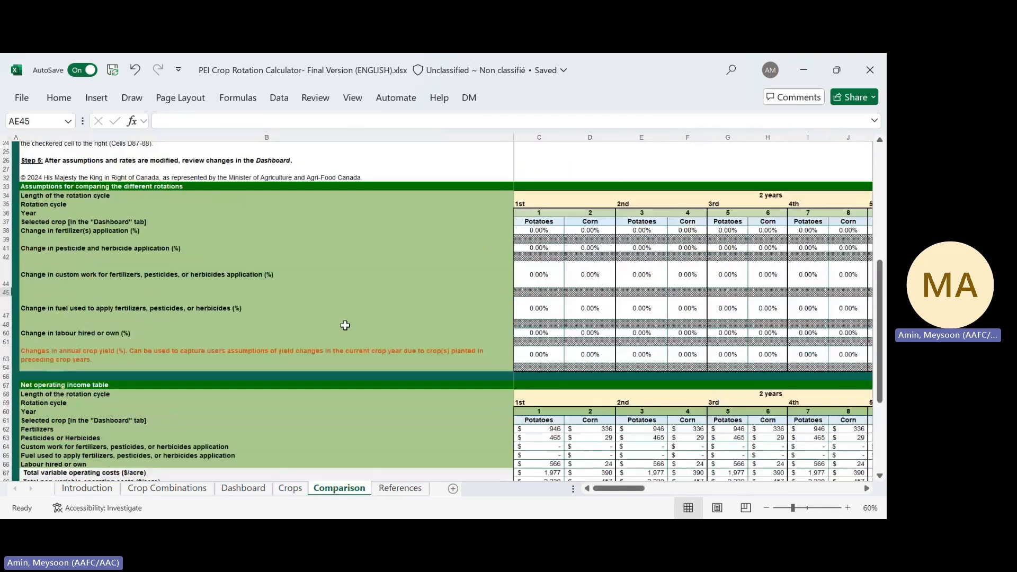
scroll(345, 325, "up", 1)
scroll(344, 328, "down", 1)
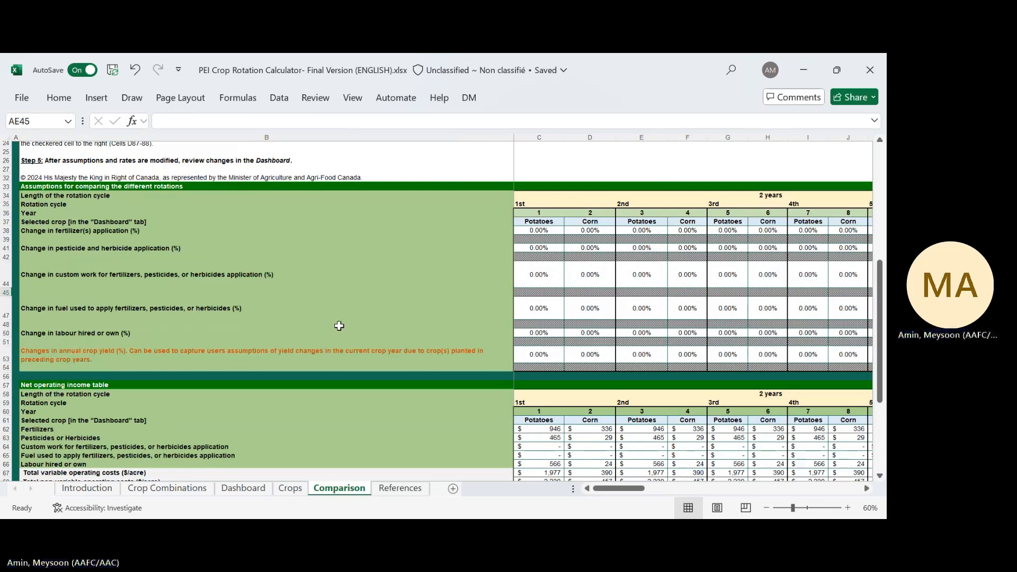
scroll(339, 326, "down", 1)
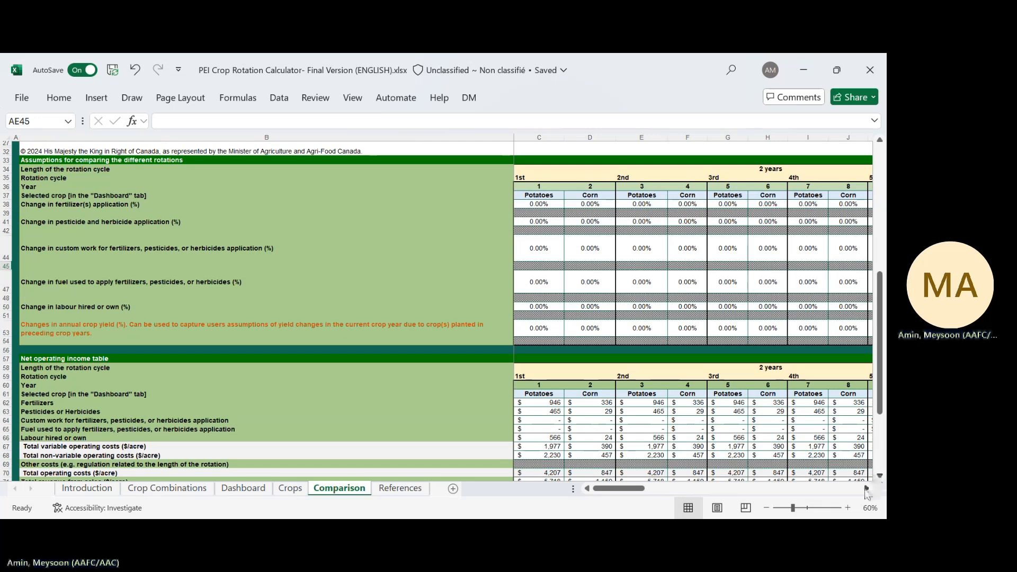
- Examine the assumption columns of the 3-year and 4-year rotations on the Comparison sheet
left_click_drag(866, 489, 869, 488)
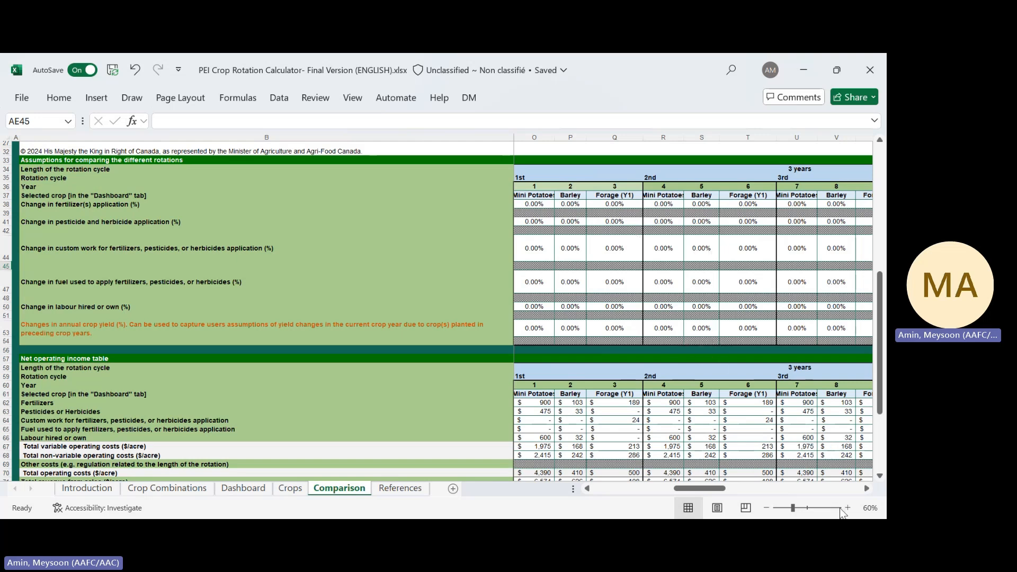
left_click(867, 488)
left_click(867, 488)
left_click(866, 489)
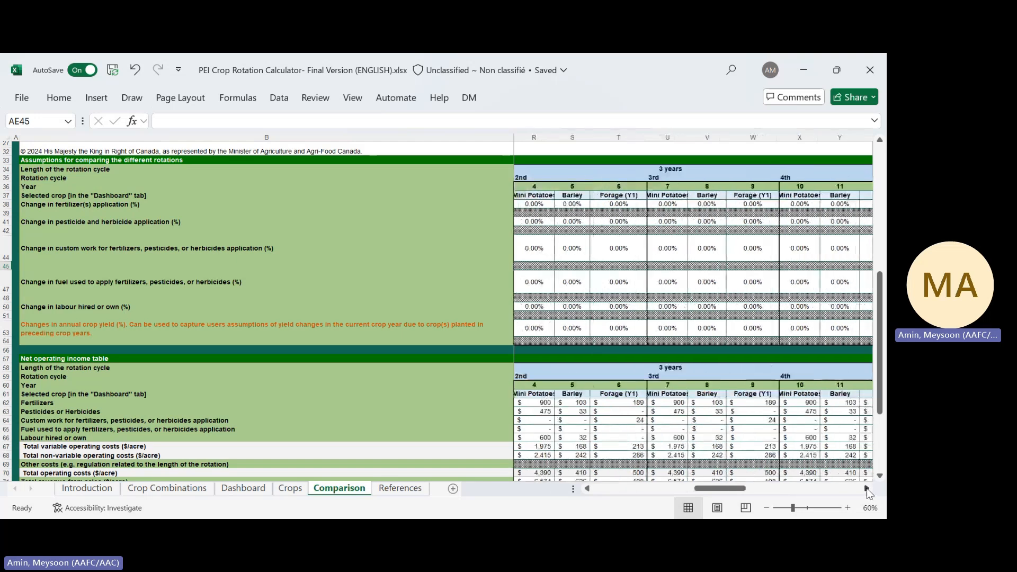
left_click(866, 488)
left_click(867, 488)
left_click(867, 489)
left_click(866, 488)
left_click(866, 488)
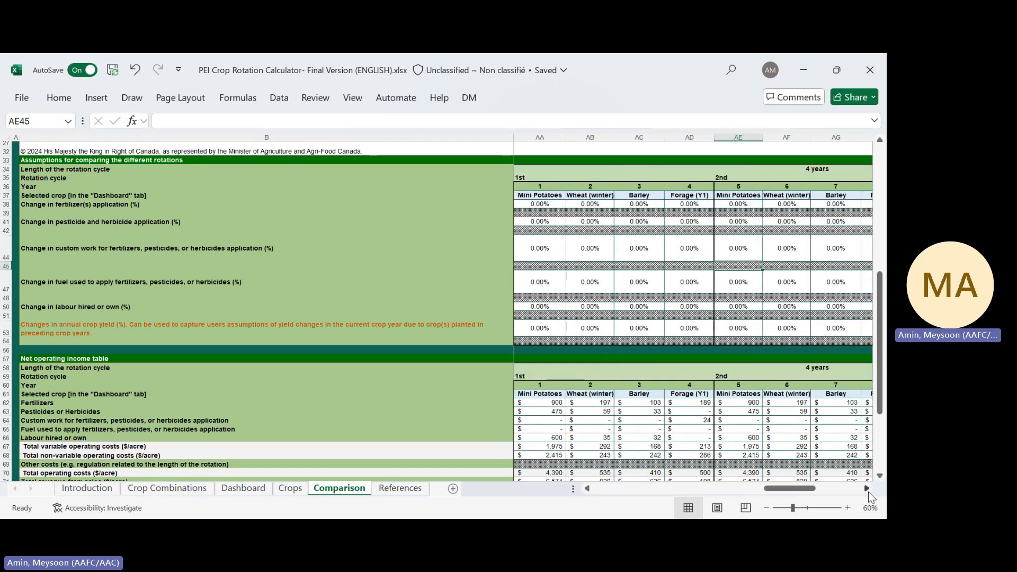
left_click(867, 488)
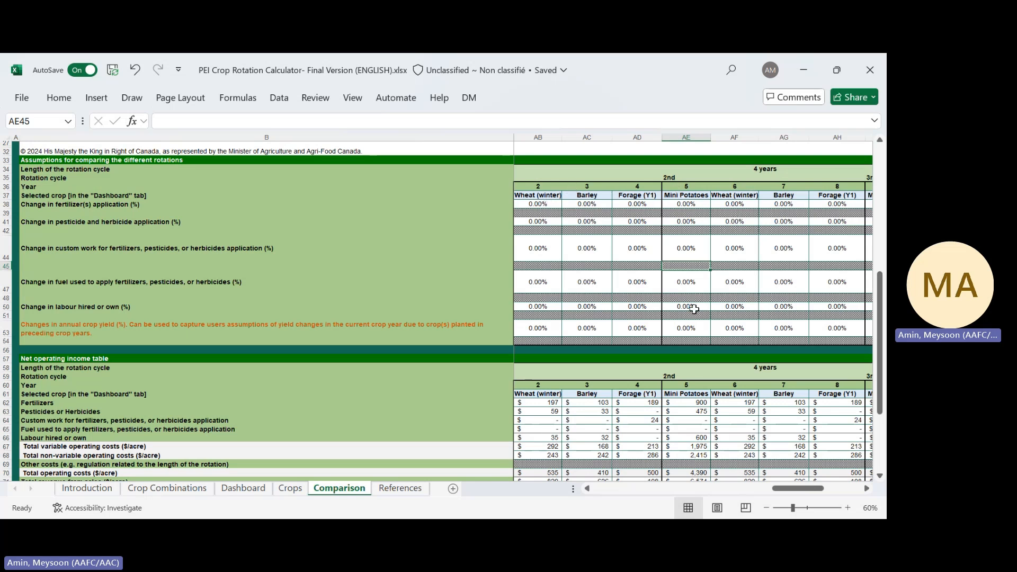
- Set the custom work change to -10% for Mini Potatoes in years 5 and 9 of the 4-year rotation, cells AE45 and AI45
left_click(586, 489)
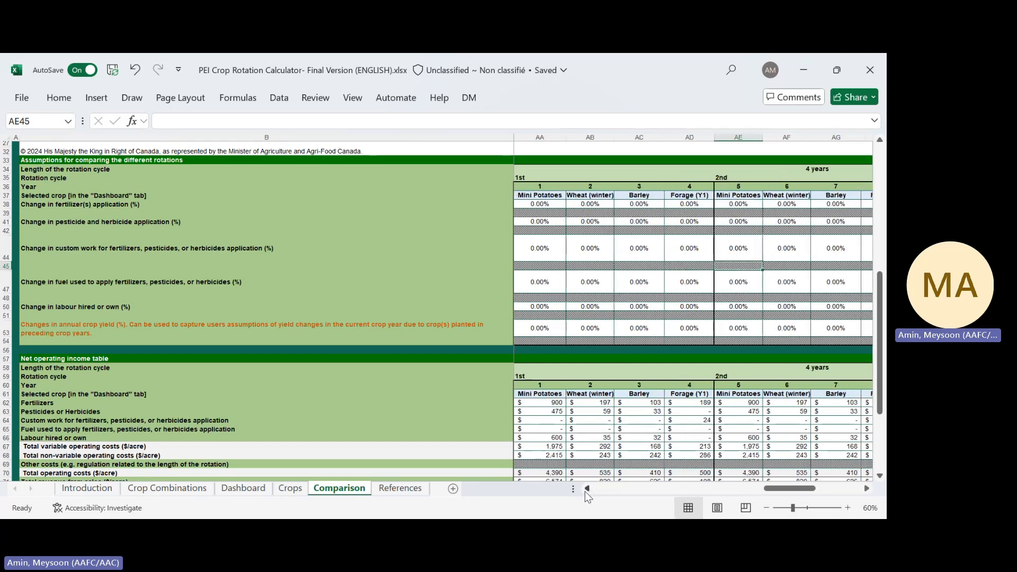
left_click(868, 489)
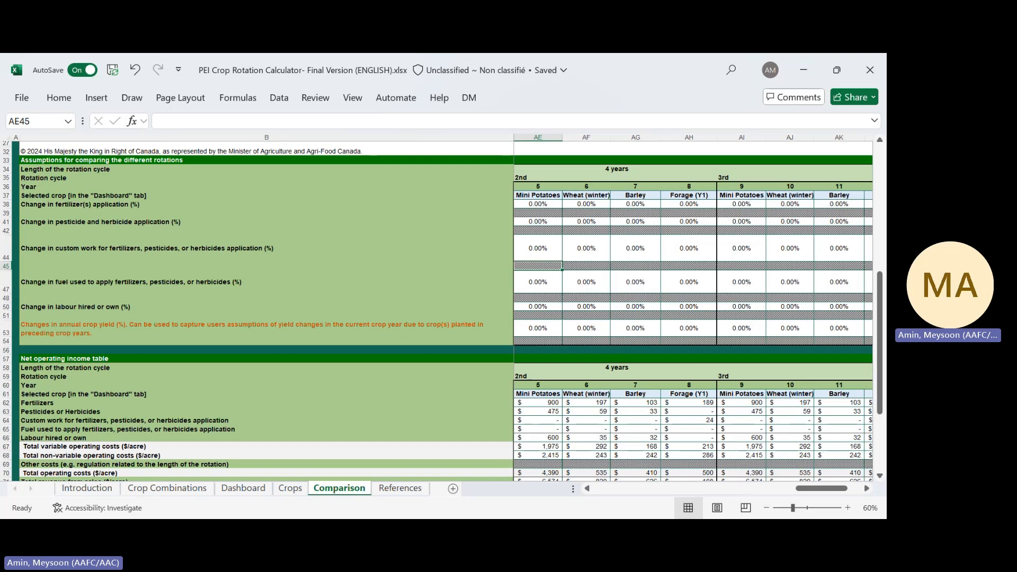
type("-1%")
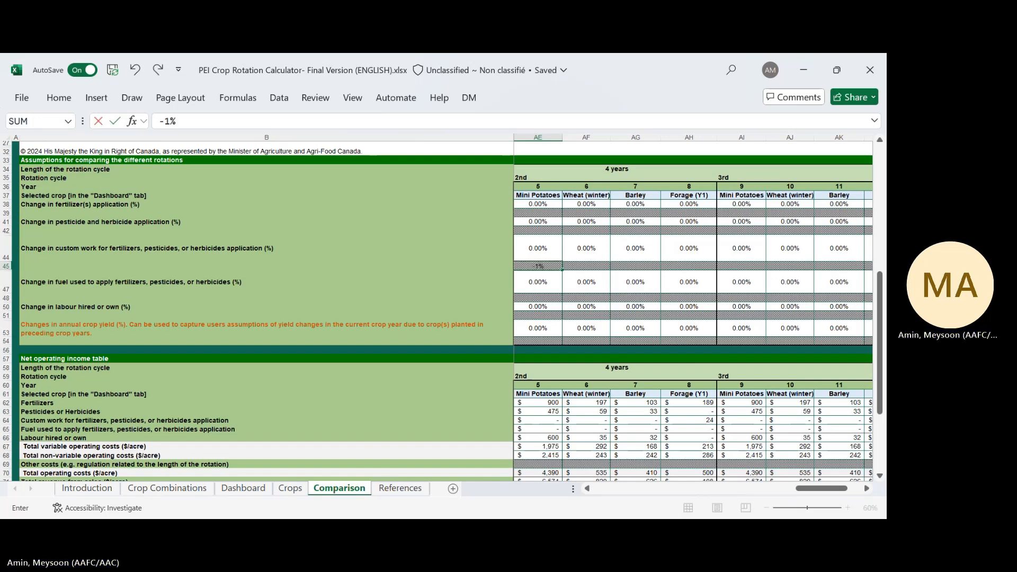
type("0")
left_click(747, 266)
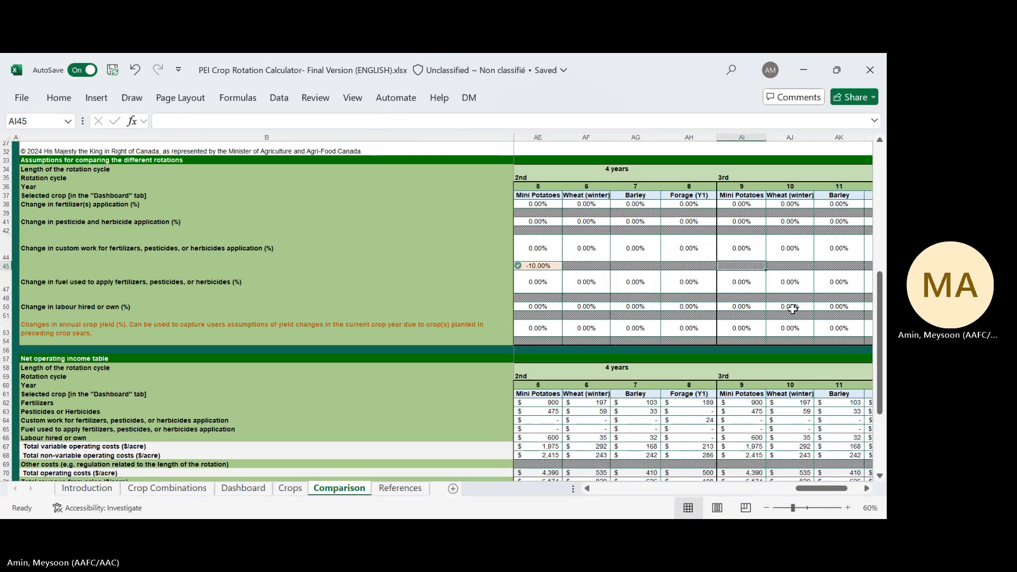
type("-10%")
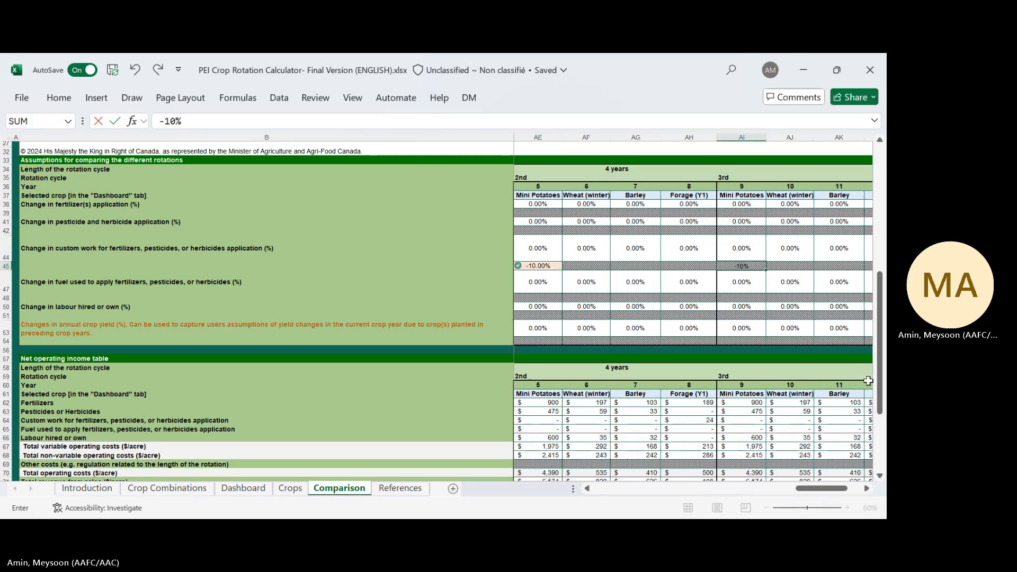
left_click(541, 235)
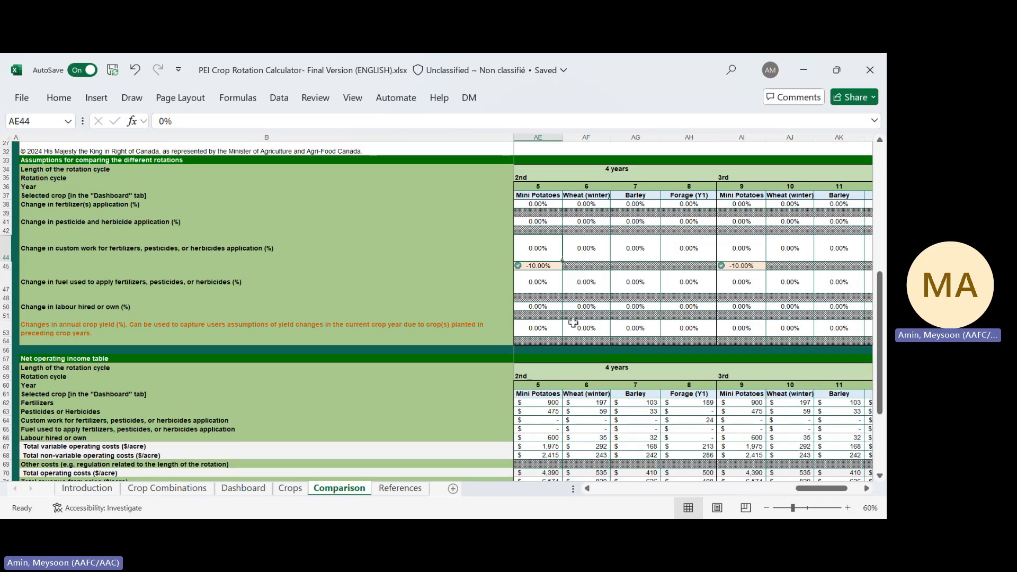
- Enter a pesticide and herbicide application change of -8% for Mini Potatoes in year 1 of the 4-year rotation, cell AA42
left_click(589, 494)
left_click(589, 494)
left_click(590, 495)
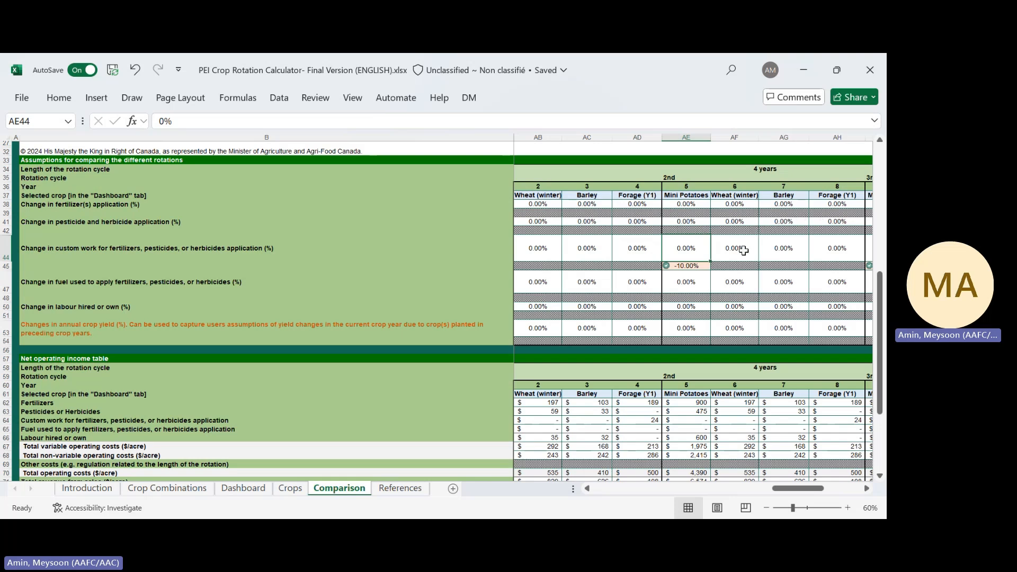
left_click(586, 489)
left_click(586, 488)
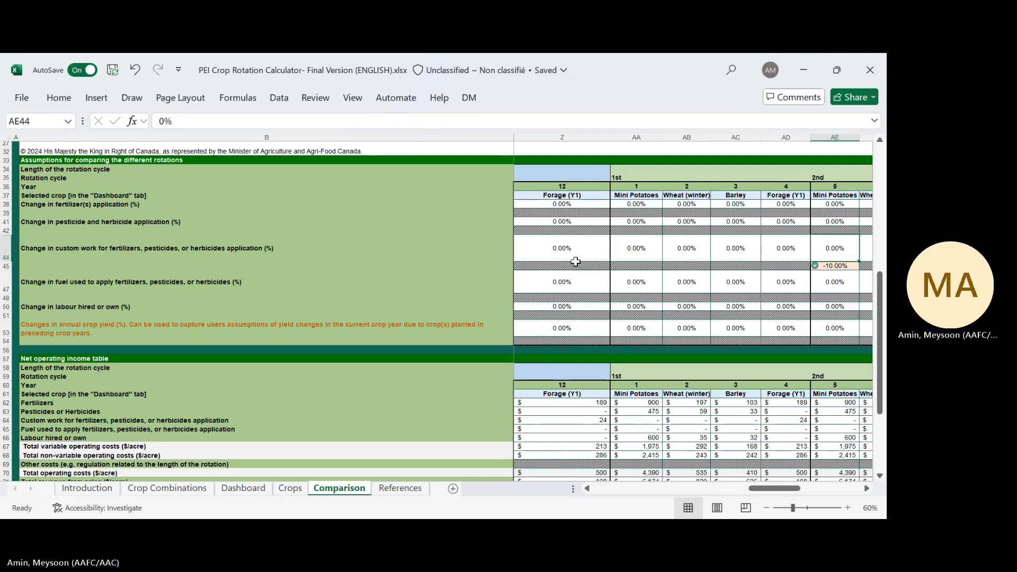
left_click(558, 231)
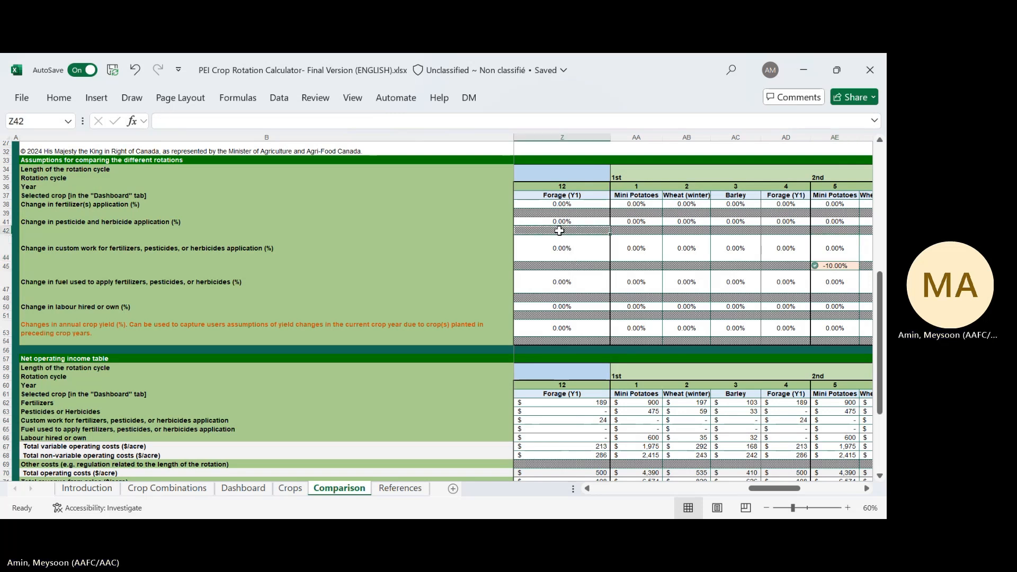
left_click(655, 232)
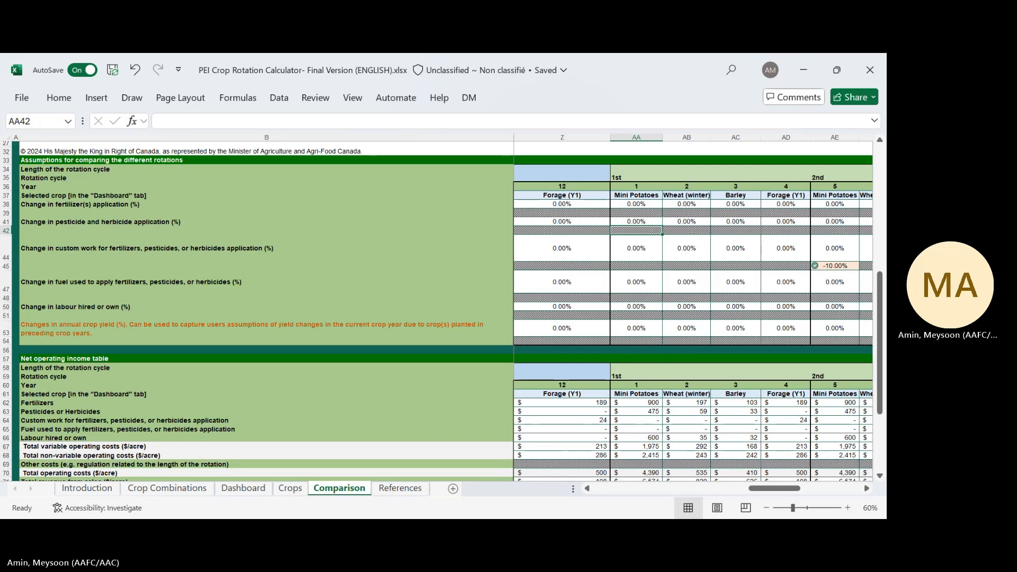
type("-8")
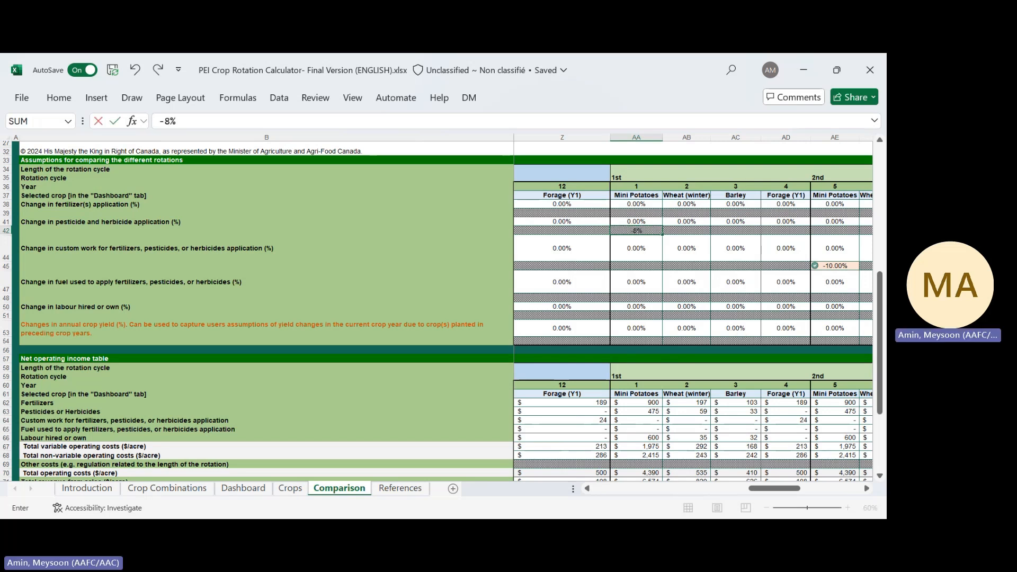
- Set the pesticide and herbicide application change to -8% for Mini Potatoes in years 5 and 9 of the 4-year rotation, cells AE42 and AI42
left_click(866, 489)
left_click(866, 488)
left_click(866, 488)
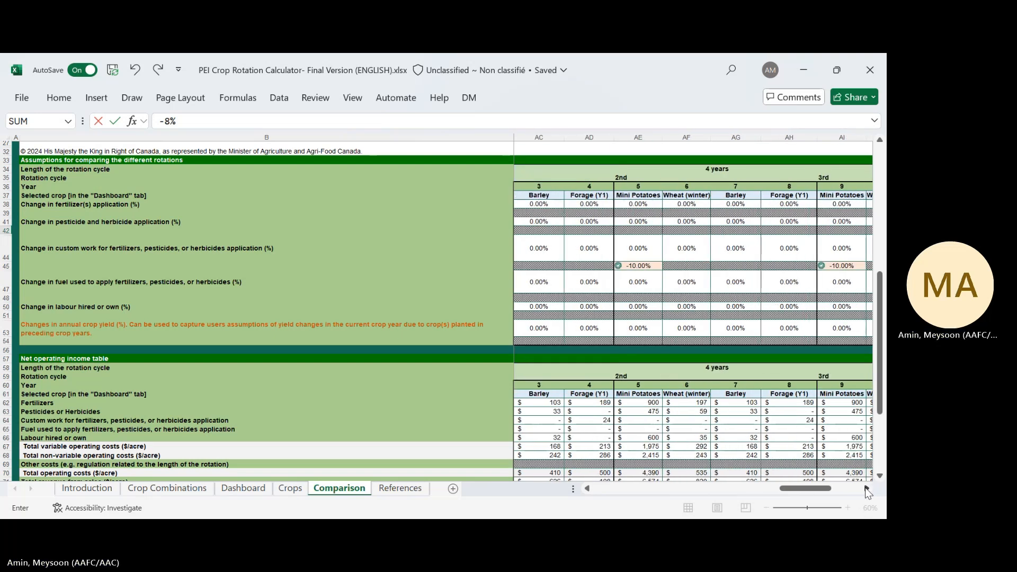
left_click(866, 489)
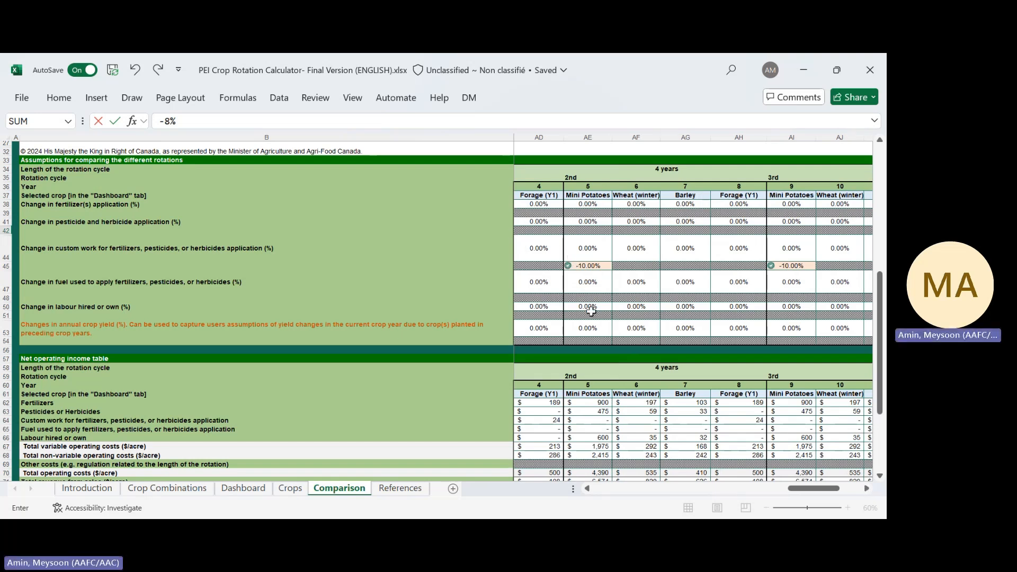
left_click(594, 232)
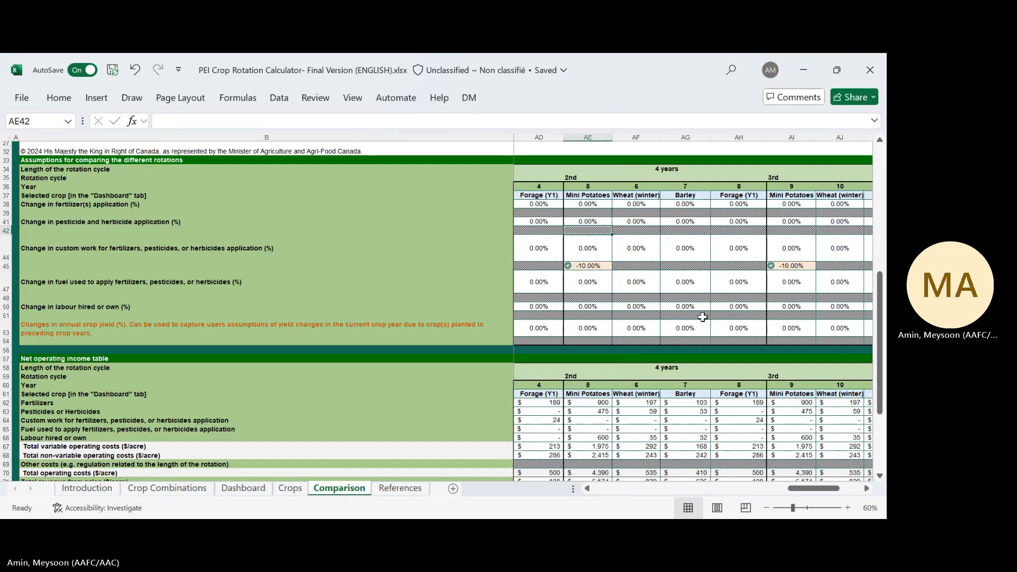
type("-8%")
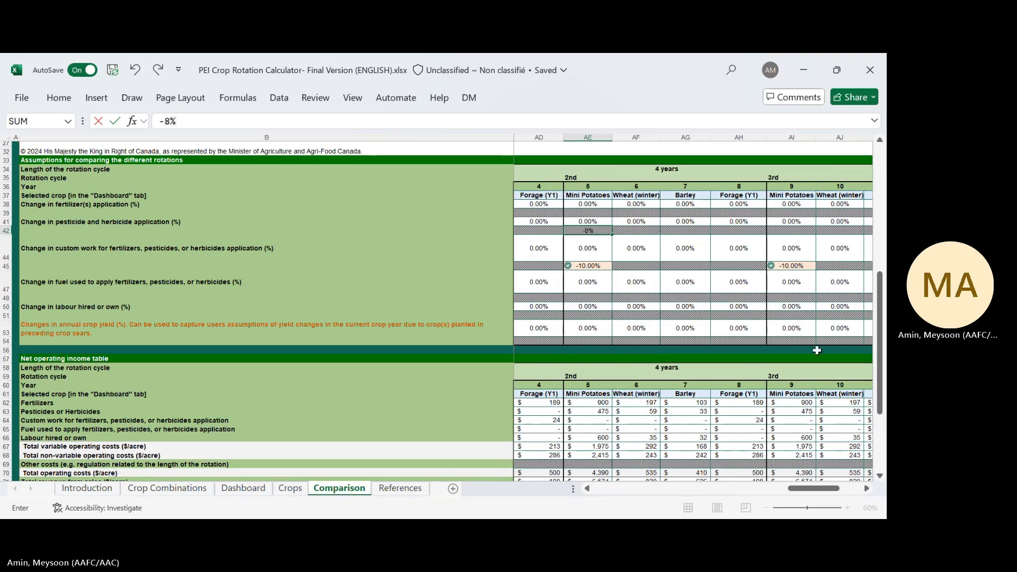
left_click(790, 229)
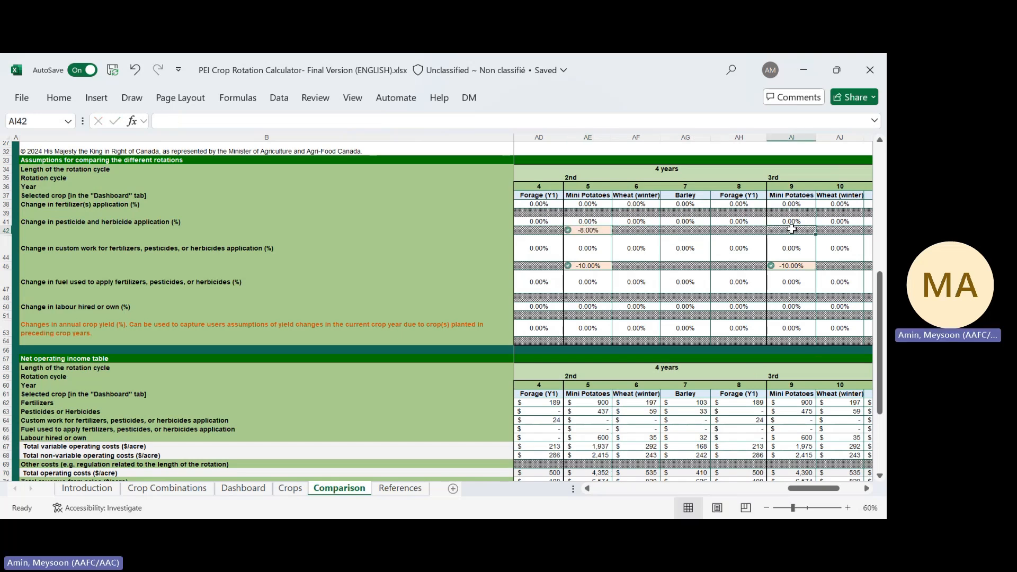
type("-8%")
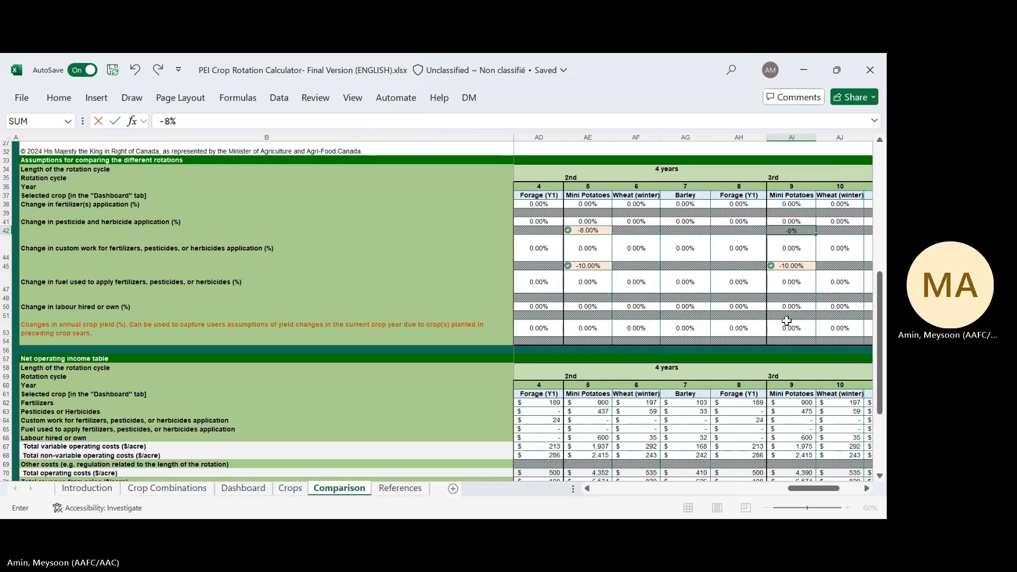
left_click(702, 245)
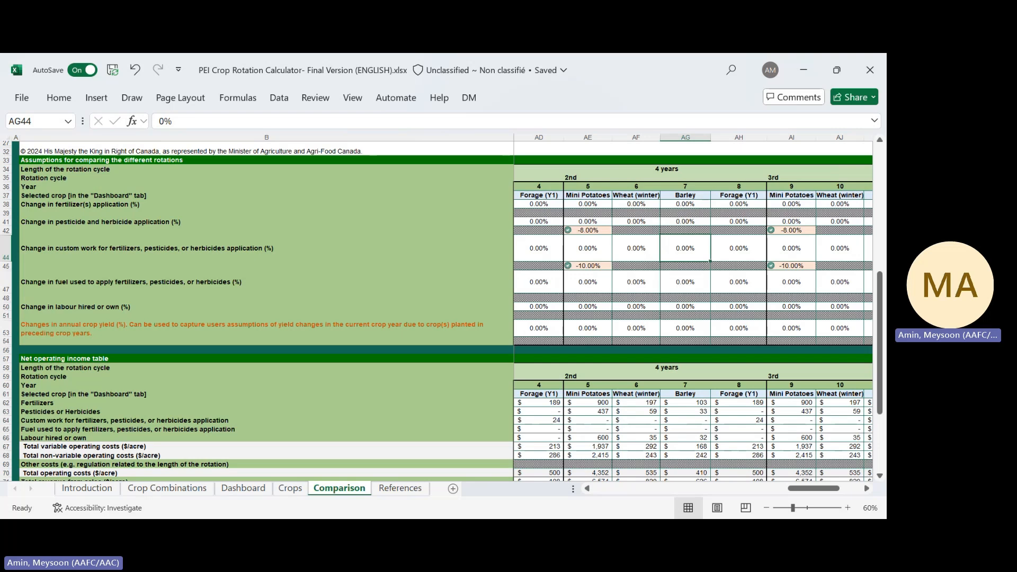
- Enter annual yield changes for Mini Potatoes in the 4-year rotation: 10% in year 5 (AE54) and 15% in year 9 (AI54)
left_click(587, 488)
left_click(586, 488)
left_click(587, 488)
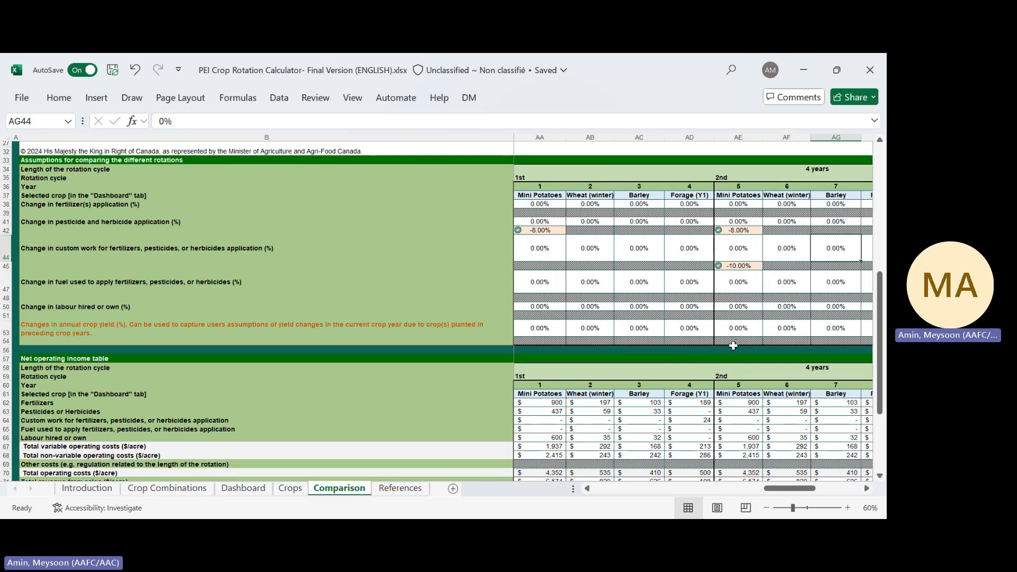
left_click(733, 344)
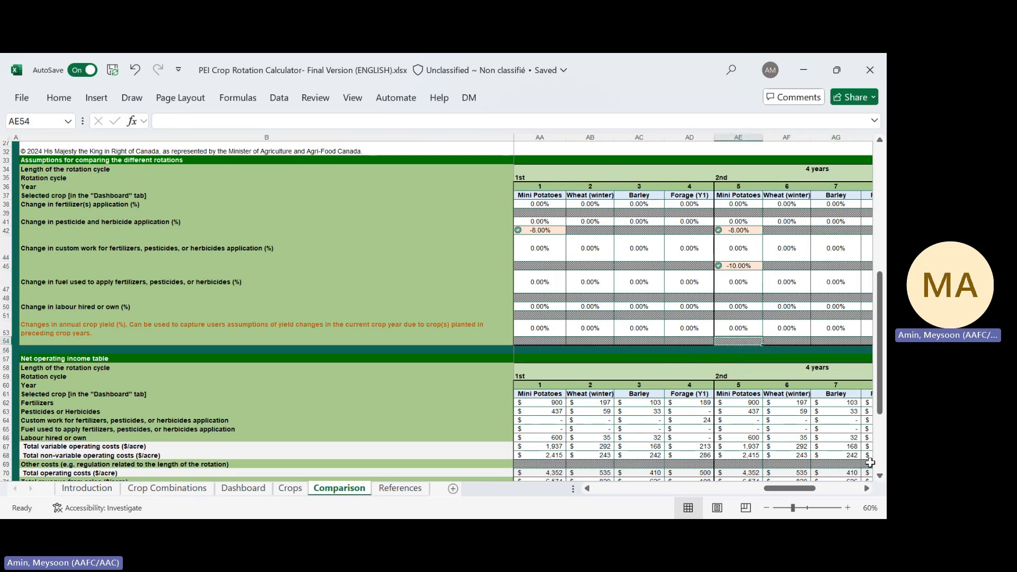
left_click(866, 488)
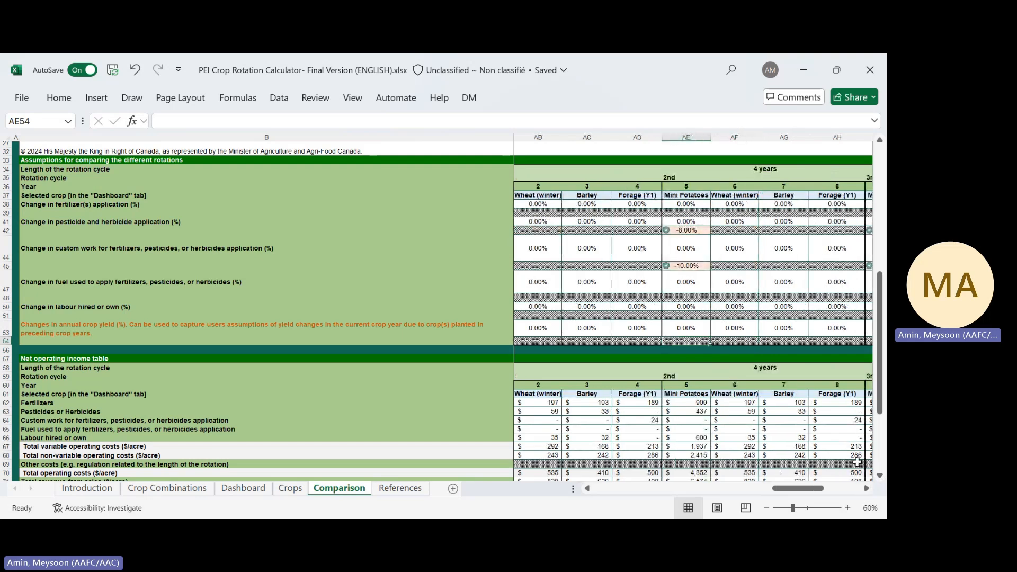
type("10%")
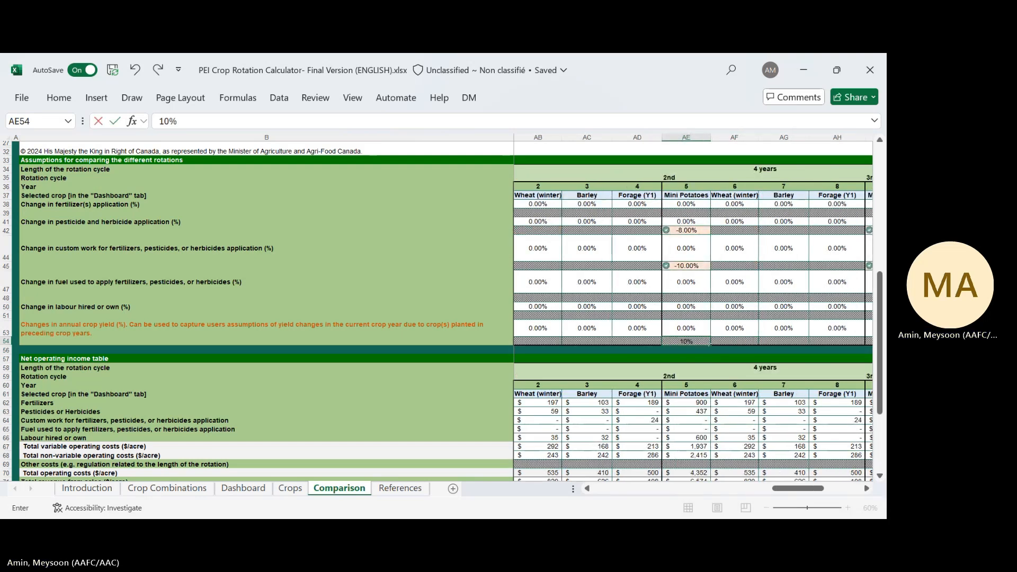
left_click(827, 342)
left_click(866, 488)
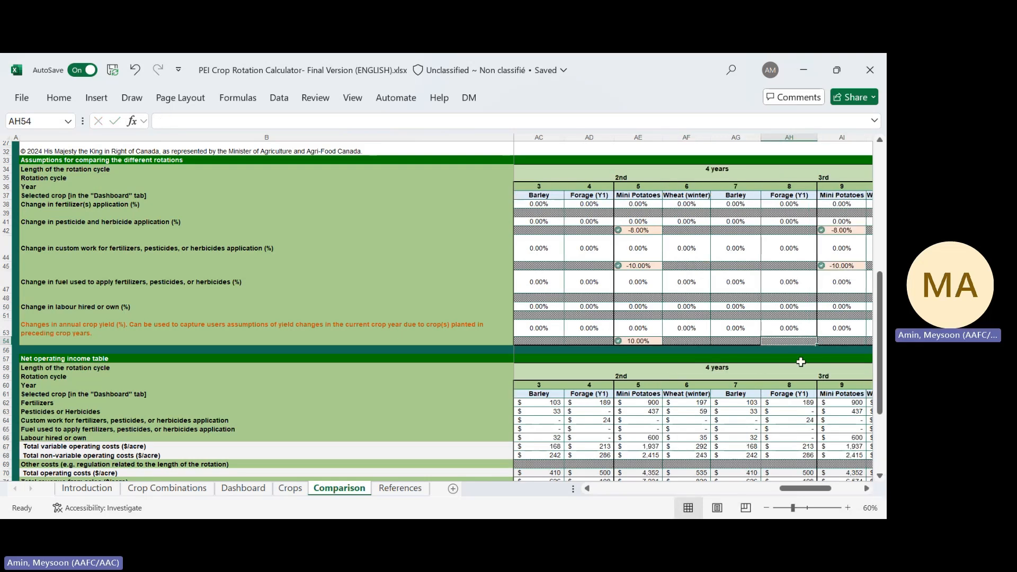
left_click(833, 341)
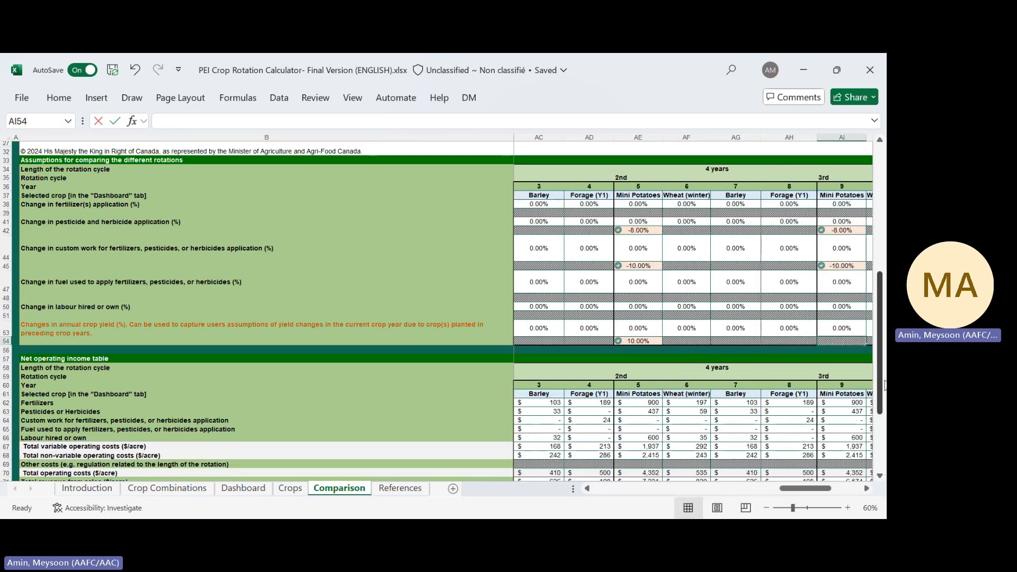
type("15%")
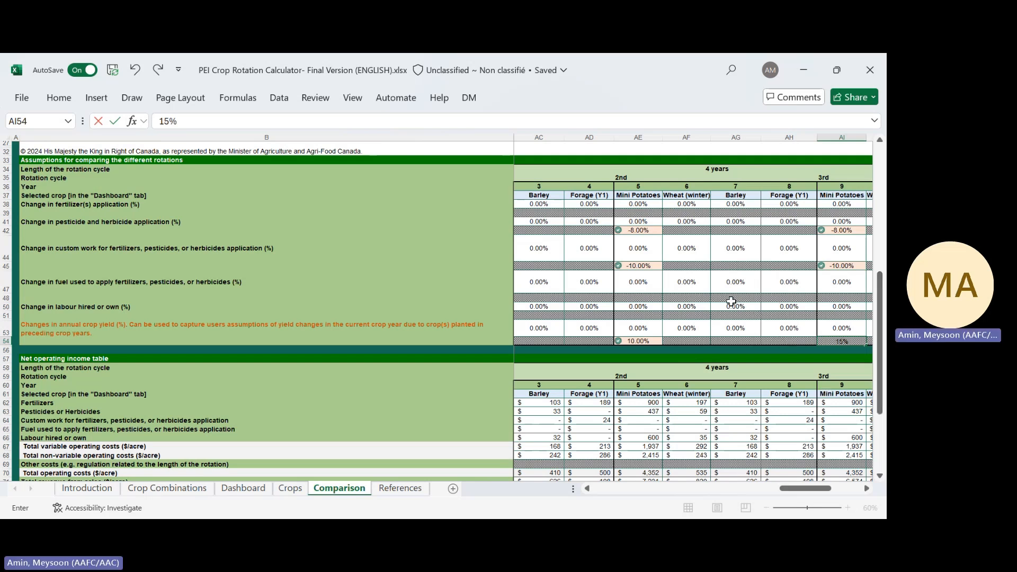
left_click(727, 306)
- Enter a 5% annual yield change for year 6 winter wheat and year 7 barley of the 4-year rotation, cells AF54 and AG54
left_click(686, 342)
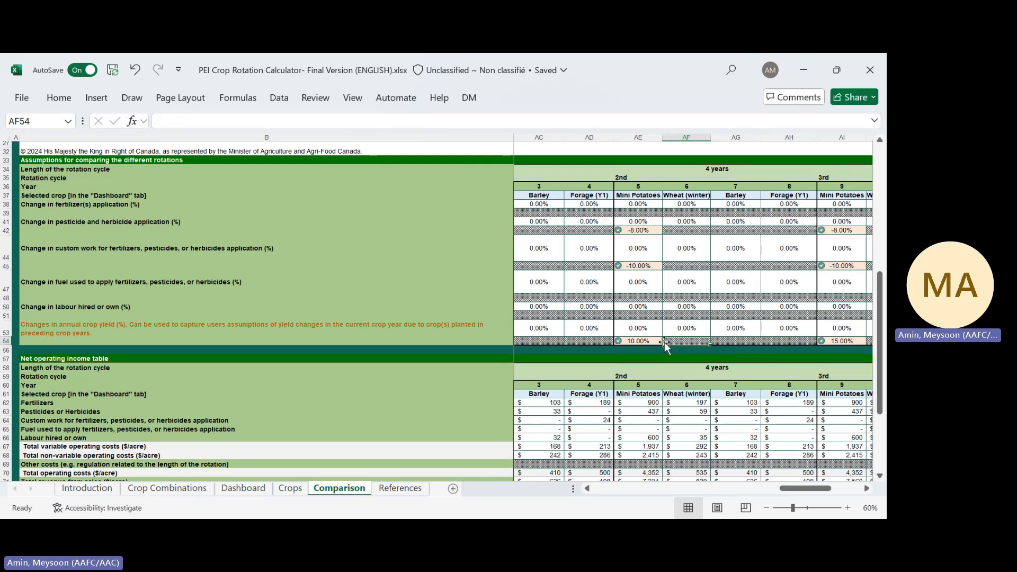
type("5")
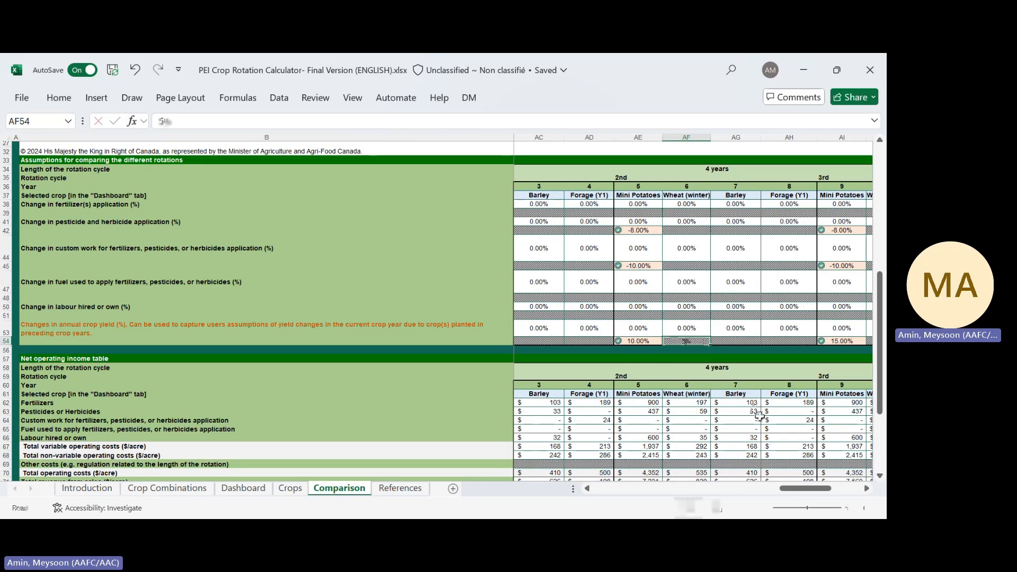
left_click(729, 340)
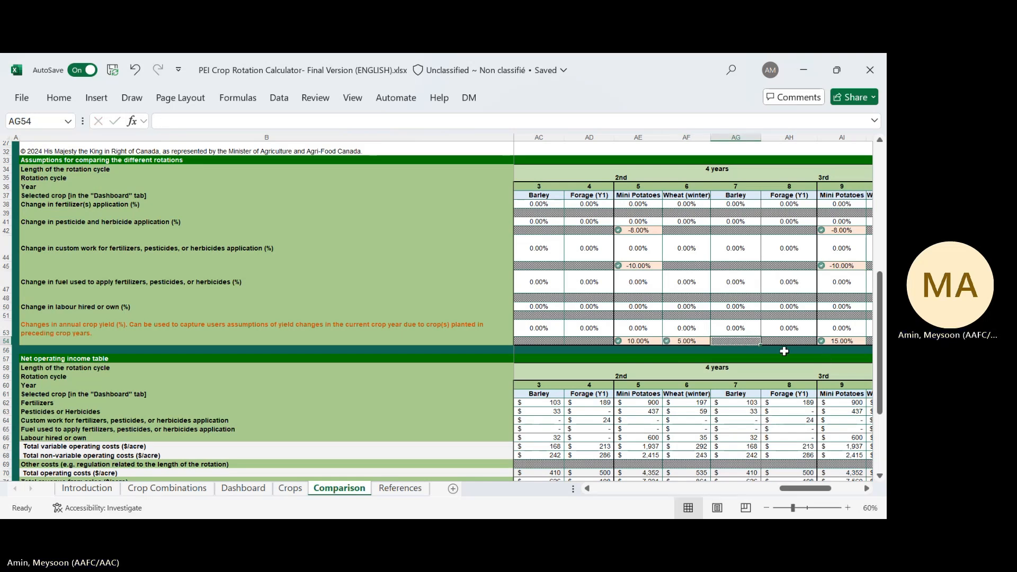
type("5")
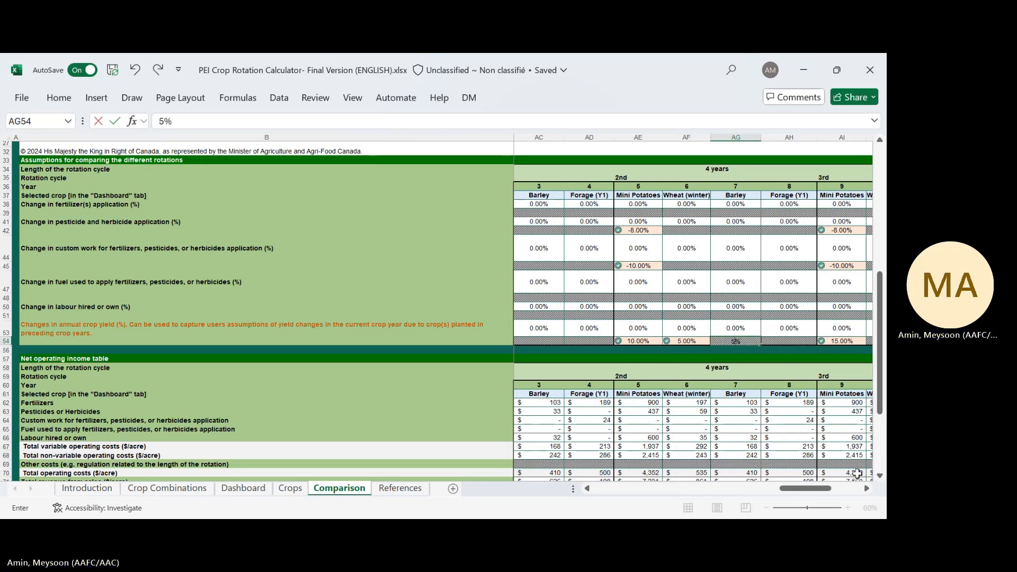
- Enter a 5% annual yield change for year 10 winter wheat and year 11 barley of the 4-year rotation, cells AJ54 and AK54
left_click(865, 487)
left_click(866, 487)
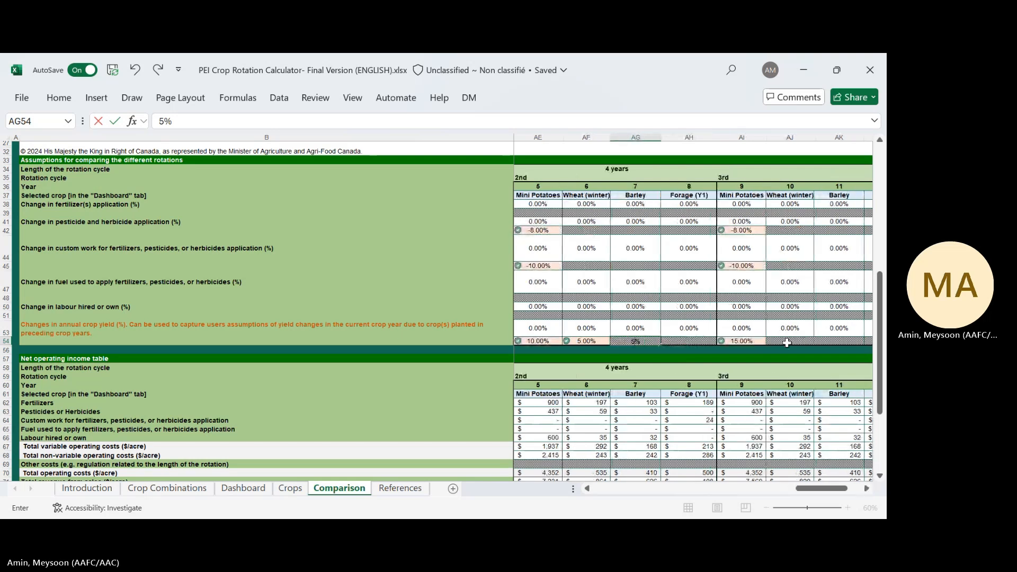
left_click(797, 341)
type("5%")
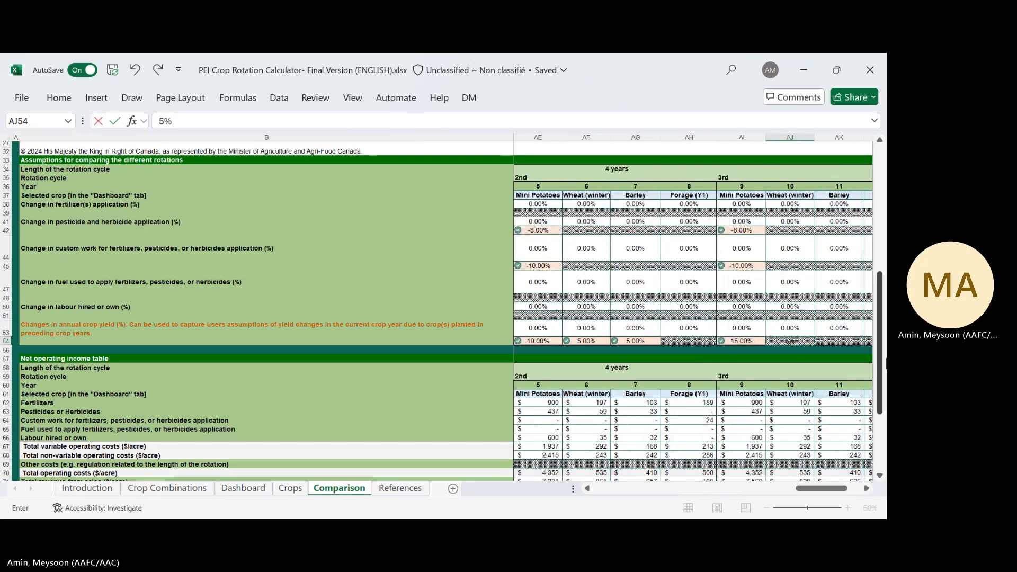
left_click(843, 340)
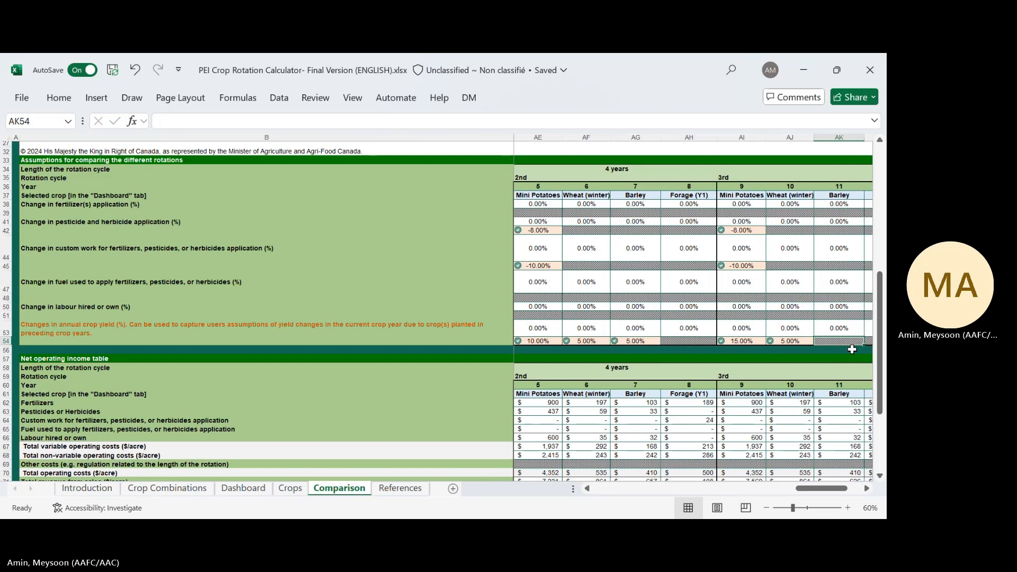
type("5%")
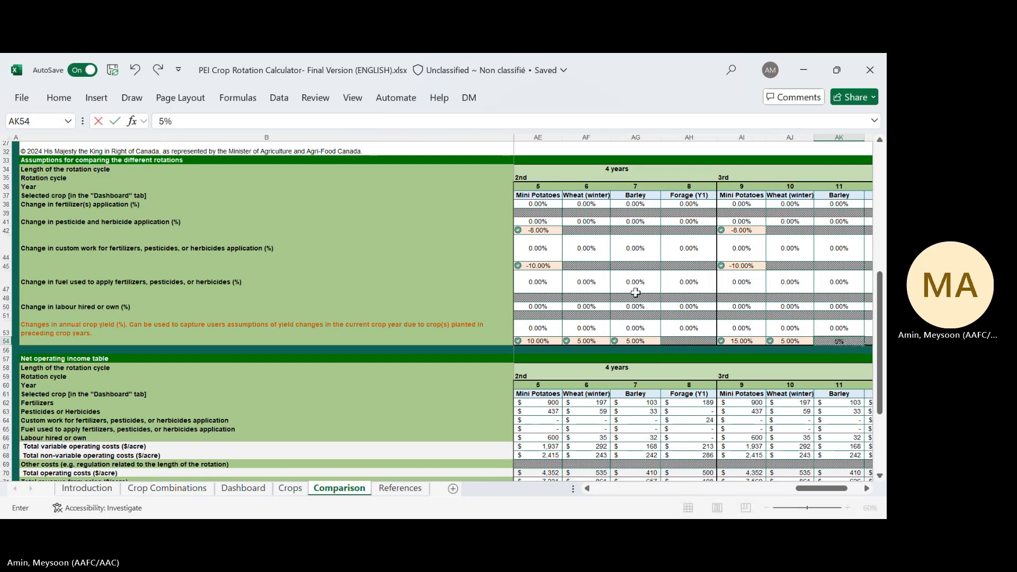
left_click(635, 290)
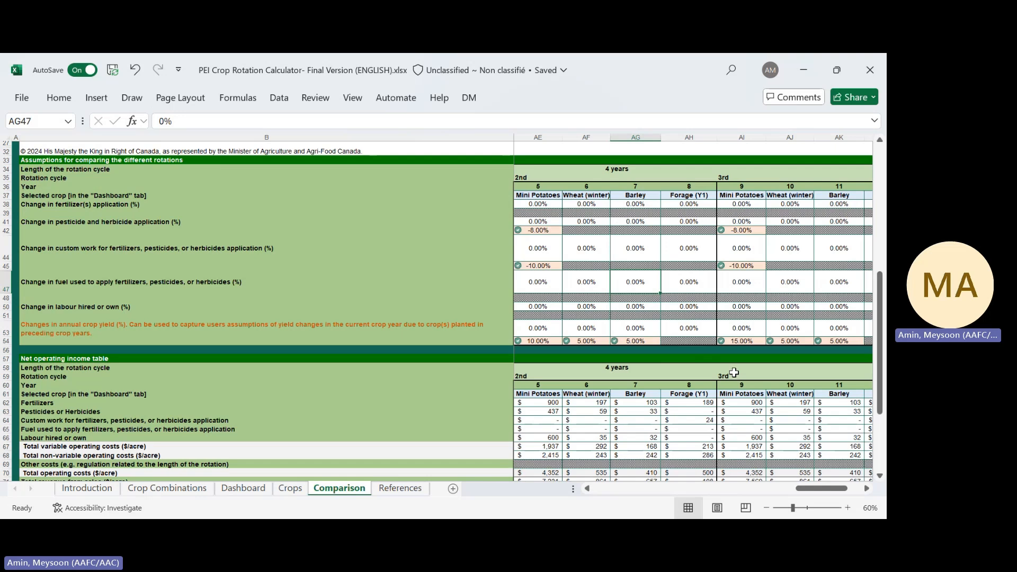
- Examine the net operating income table from the 4-year back to the 2-year rotation, including the assumptions to calculate the NPV
scroll(189, 256, "down", 2)
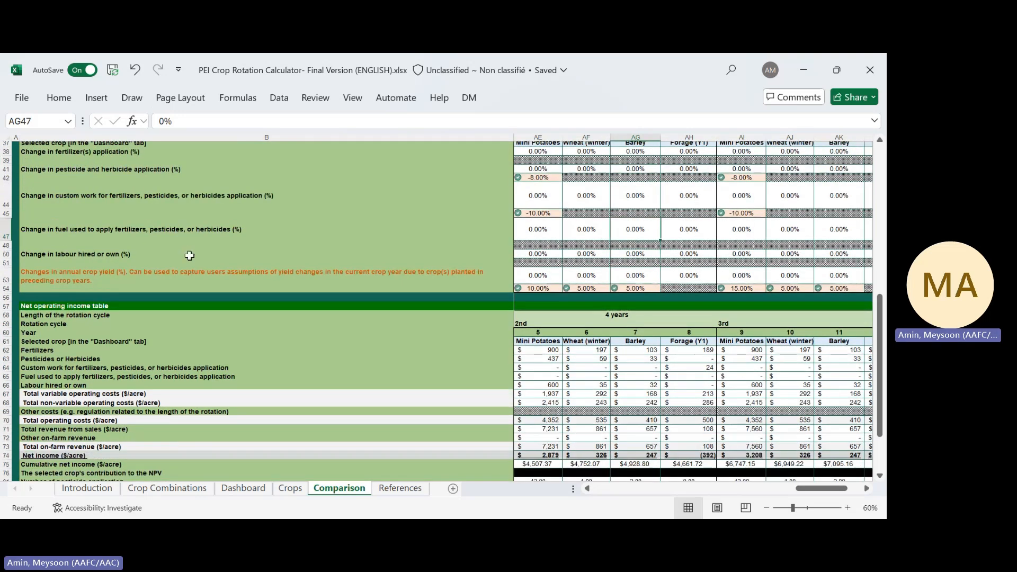
scroll(190, 256, "down", 2)
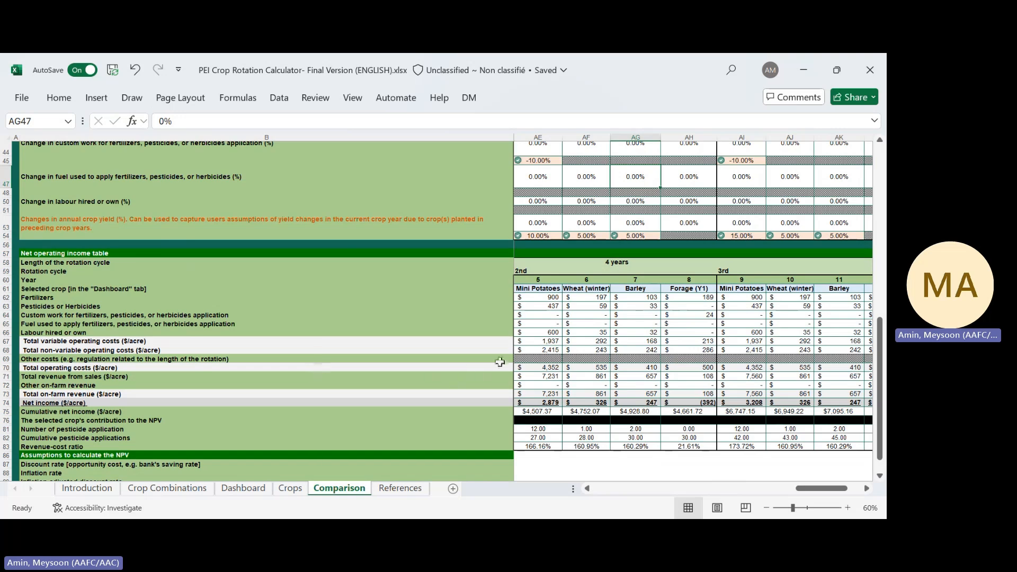
scroll(499, 362, "down", 3)
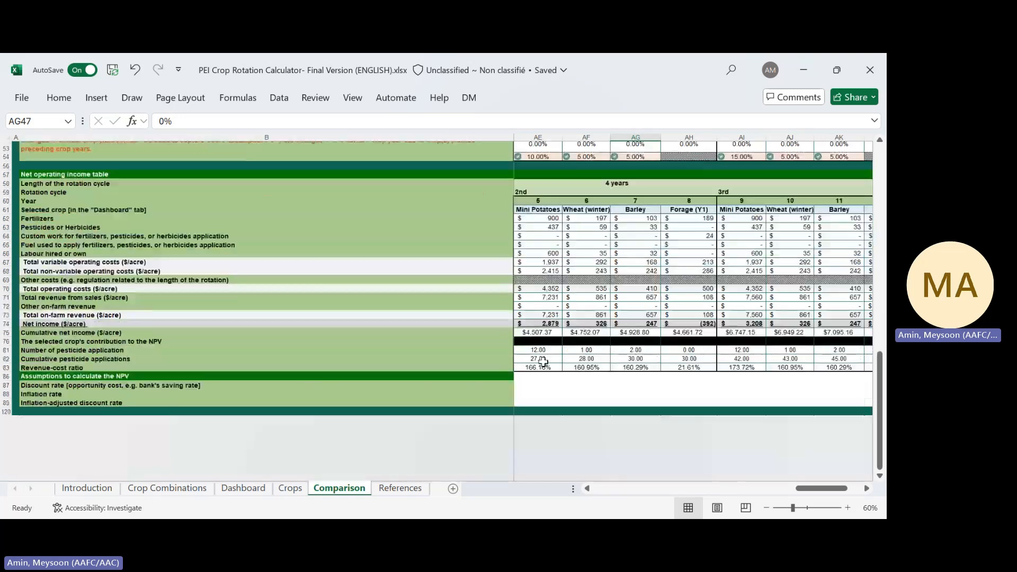
left_click(587, 490)
left_click(587, 490)
left_click(587, 490)
left_click(587, 489)
left_click(587, 489)
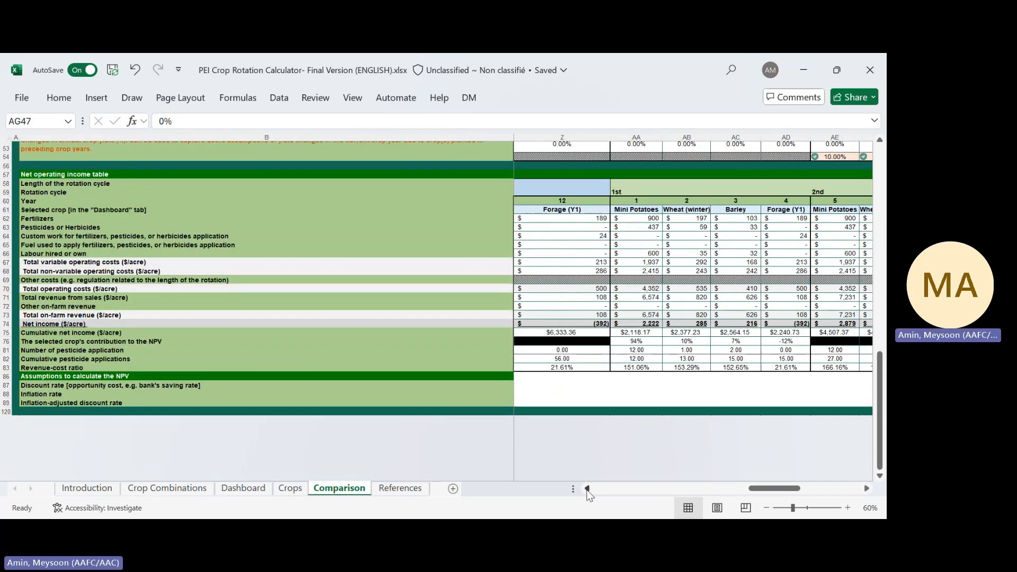
left_click(587, 489)
left_click(587, 490)
left_click(586, 489)
left_click(587, 489)
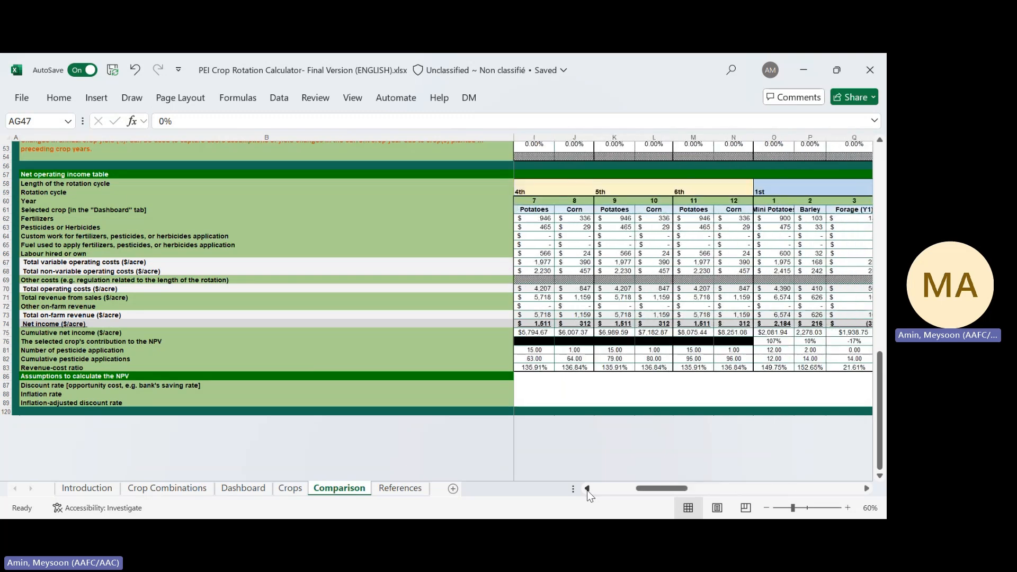
left_click(587, 490)
left_click(587, 489)
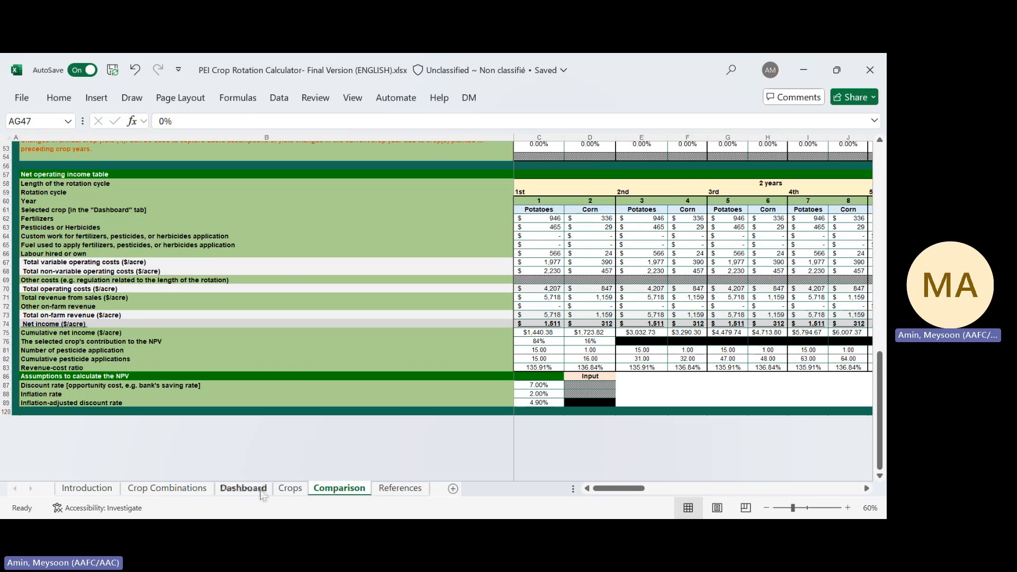
- Open the Dashboard sheet and review the revenue-cost ratios, earnings diversification, 12-year NPV and the cumulative earnings and pesticide application chart
left_click(243, 488)
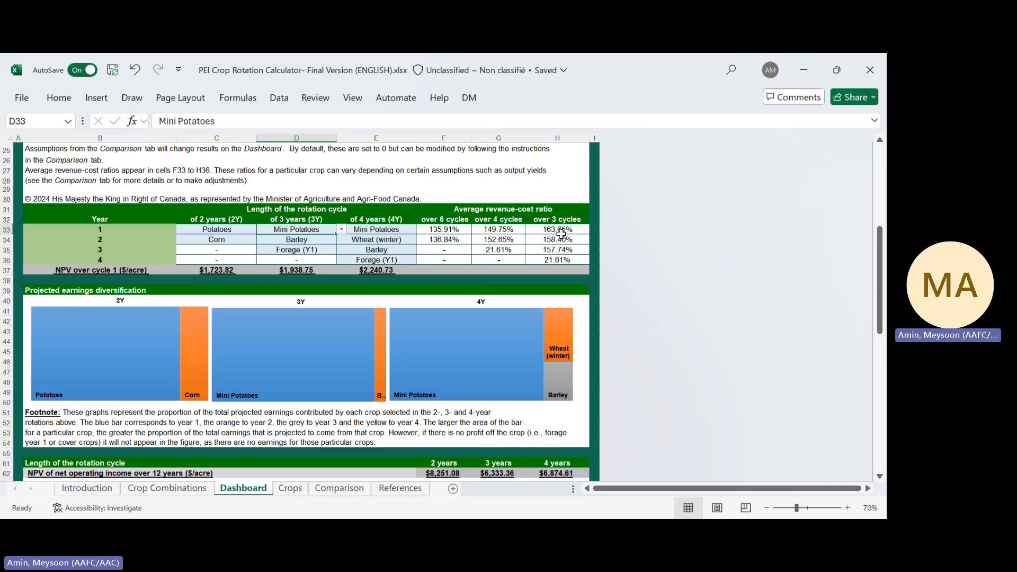
scroll(558, 238, "down", 6)
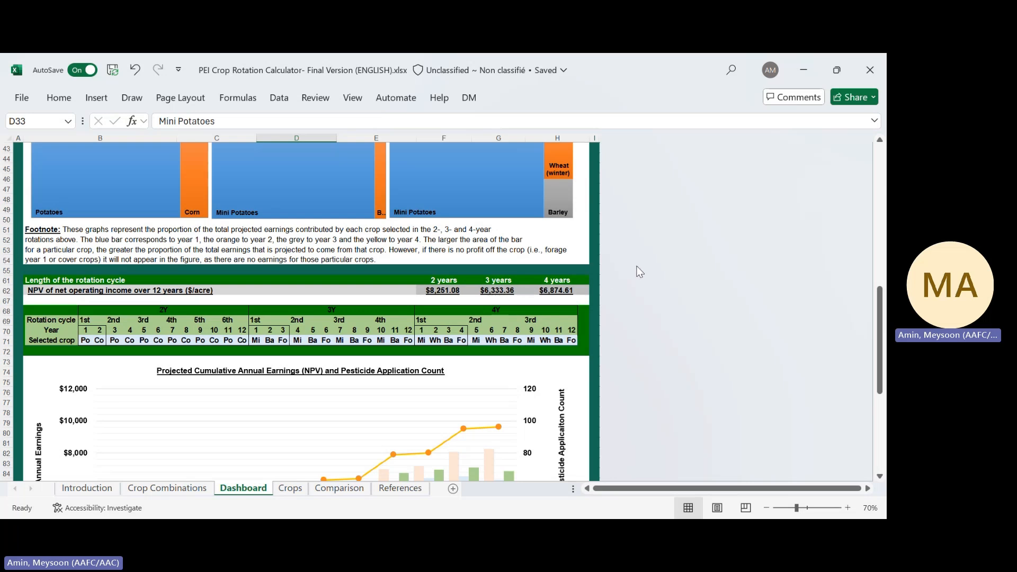
scroll(635, 269, "up", 2)
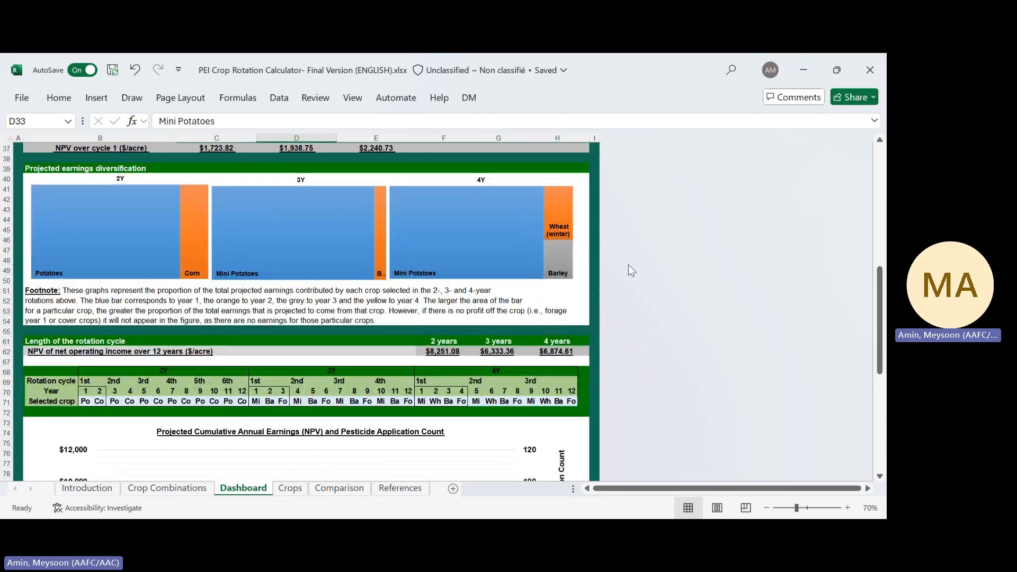
scroll(628, 266, "down", 1)
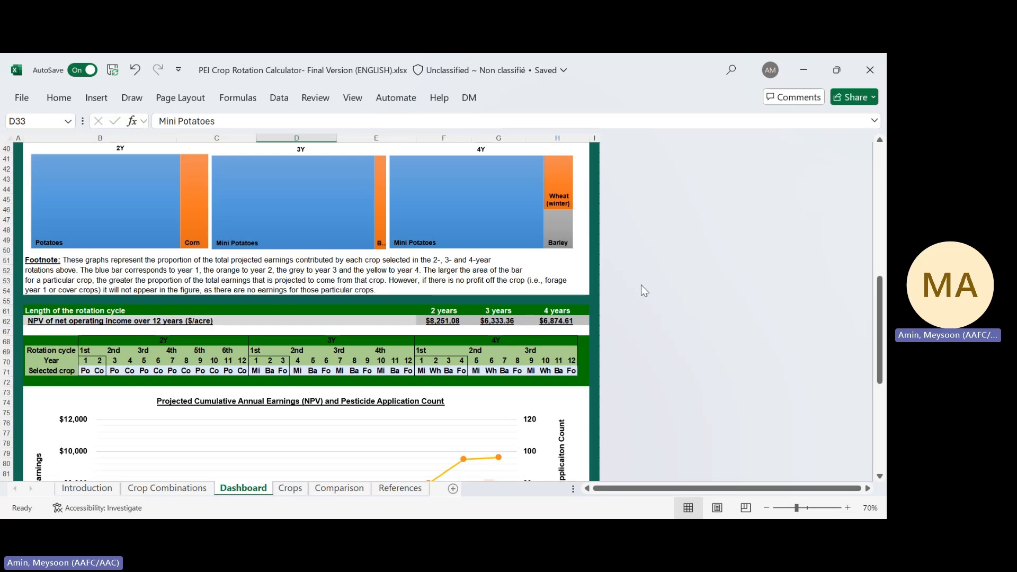
scroll(644, 292, "down", 6)
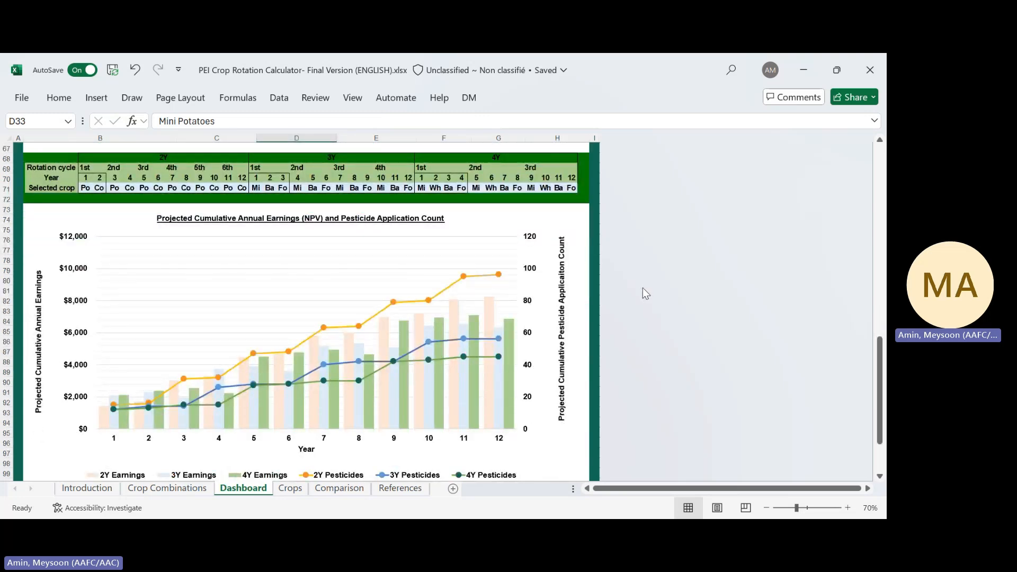
scroll(642, 285, "down", 1)
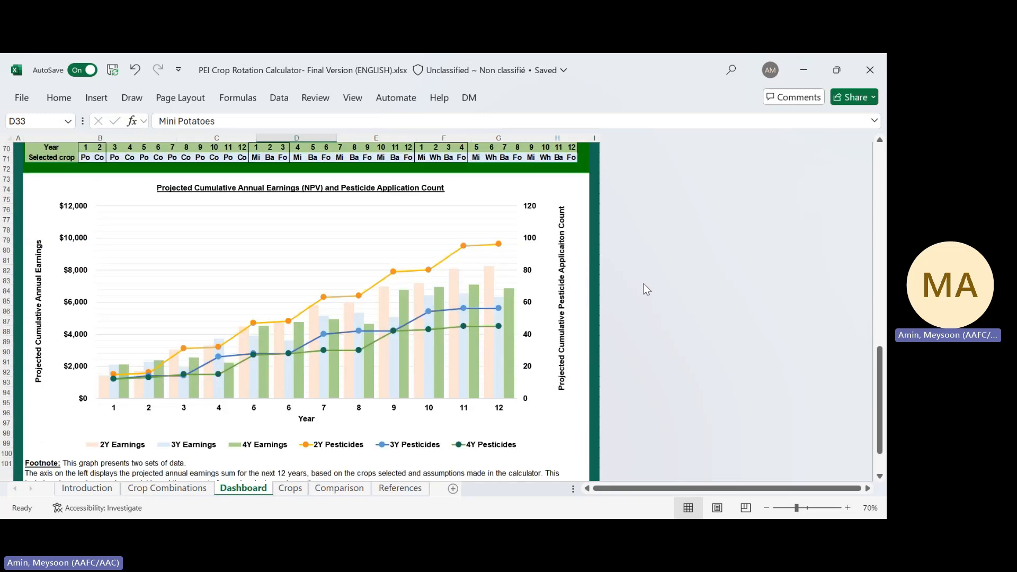
- Examine the cumulative earnings and pesticide application chart with its footnote, comparing it with the average revenue-cost ratios and NPV over cycle 1
scroll(643, 284, "down", 1)
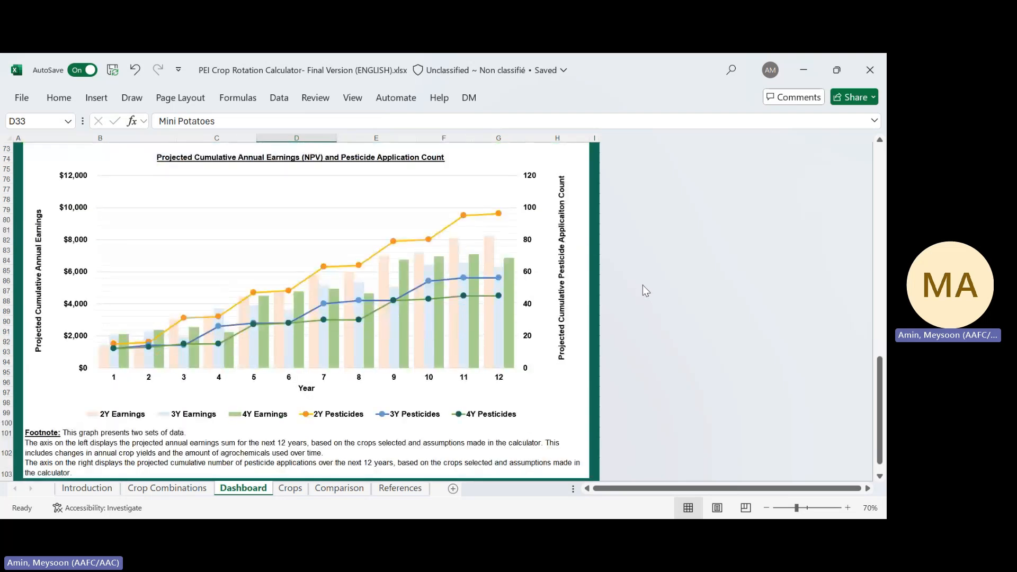
scroll(643, 285, "up", 1)
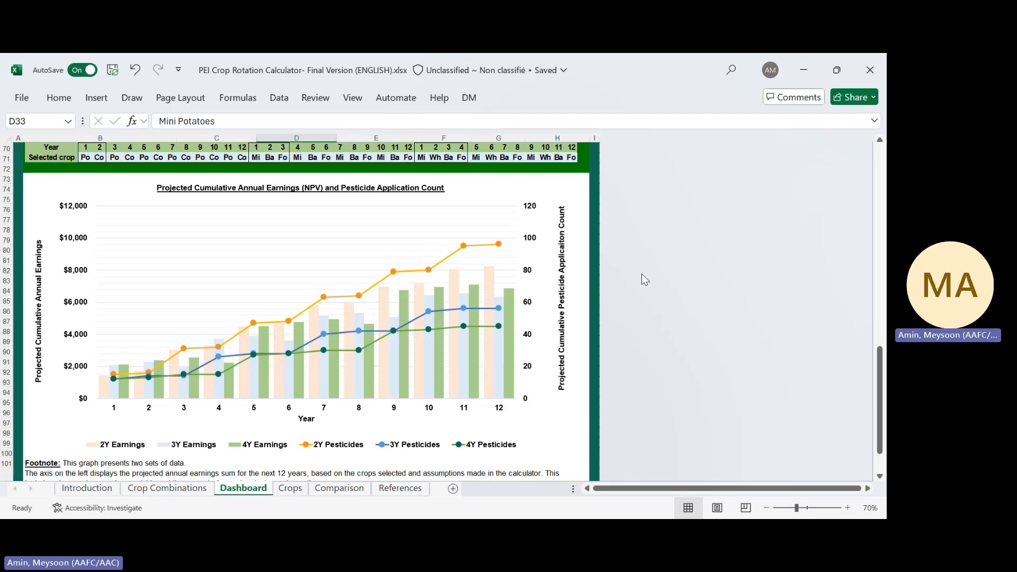
scroll(635, 271, "up", 4)
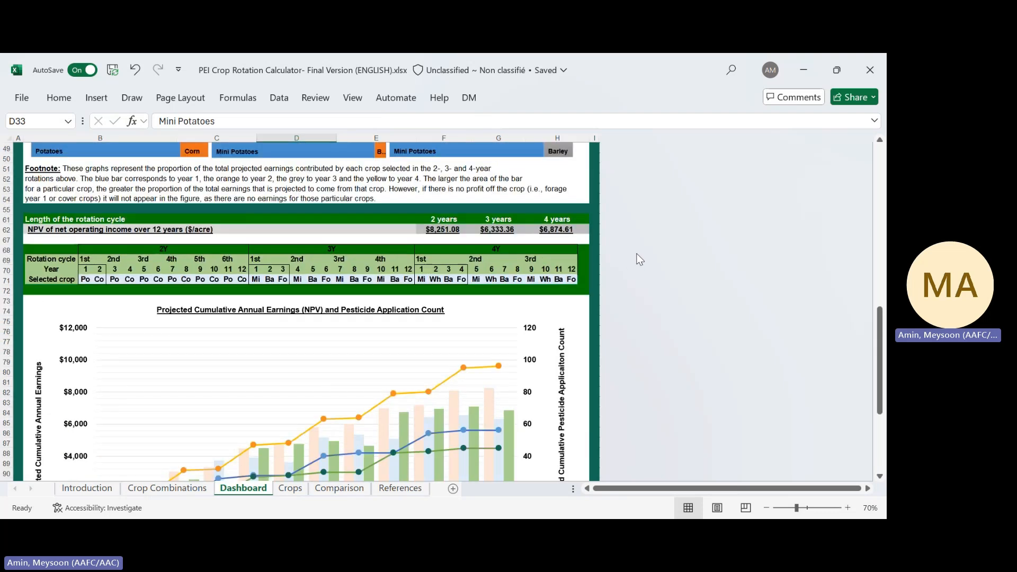
scroll(635, 263, "up", 1)
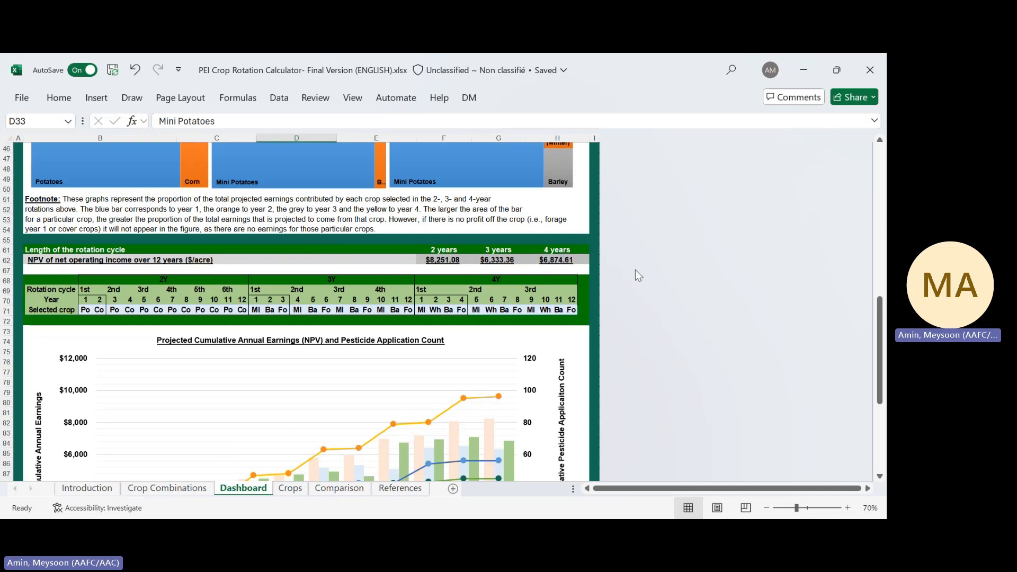
scroll(651, 270, "up", 3)
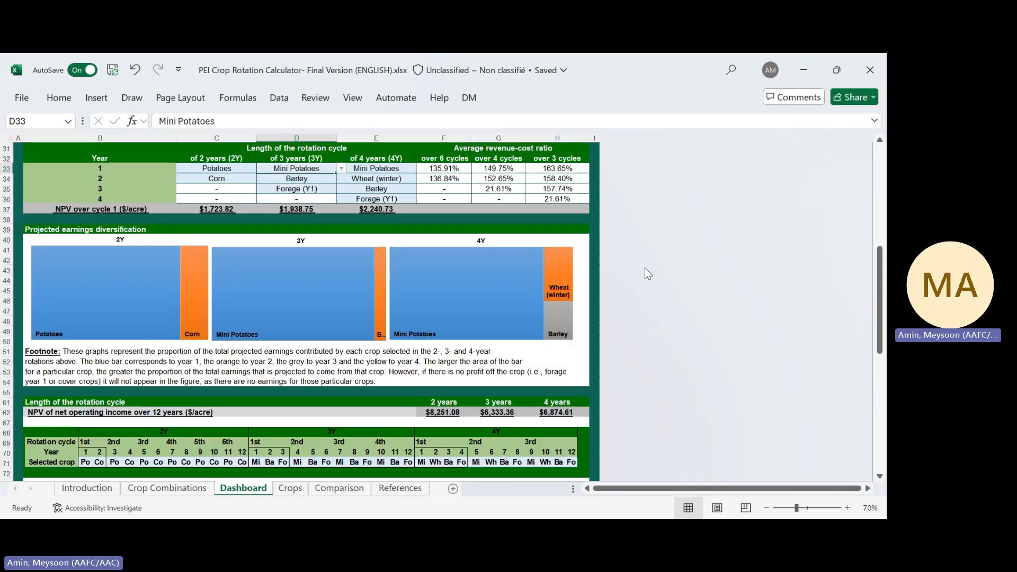
scroll(645, 269, "up", 2)
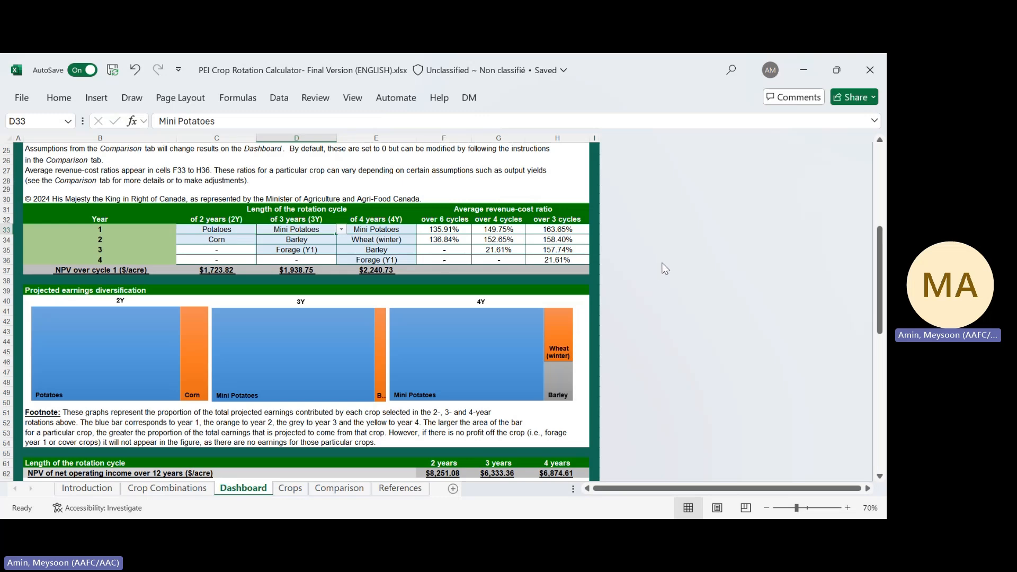
scroll(666, 267, "down", 5)
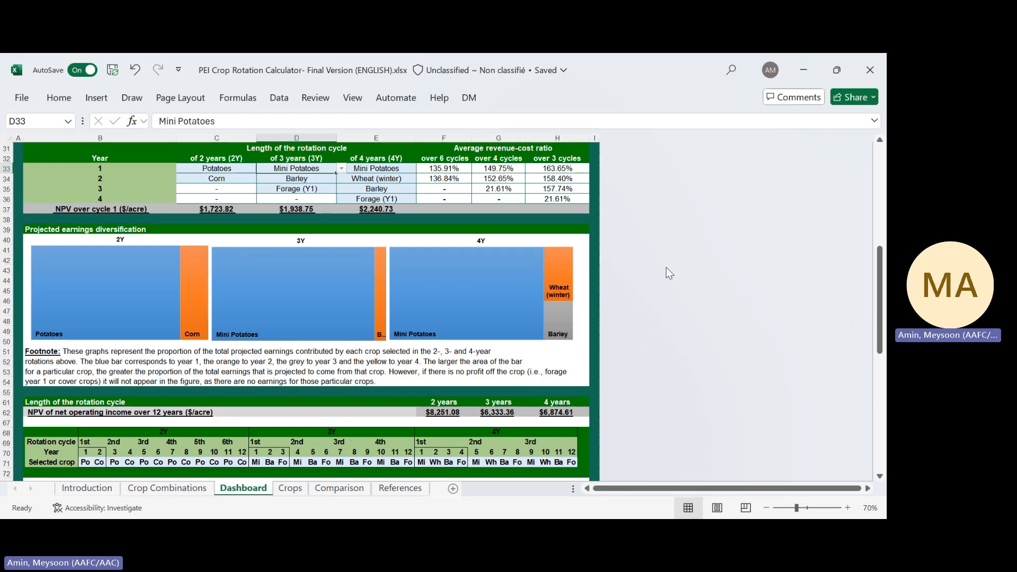
scroll(641, 289, "down", 5)
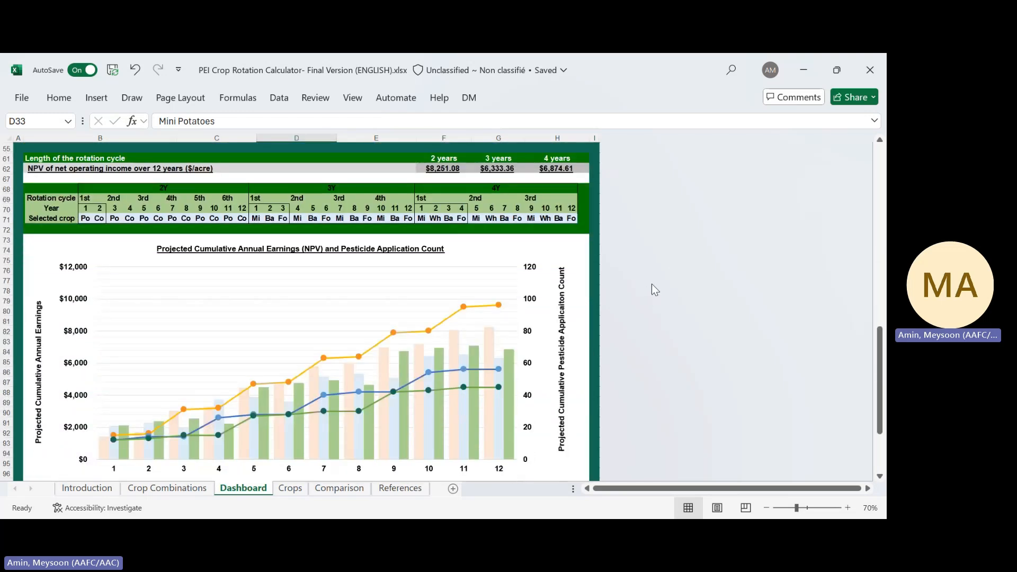
scroll(655, 281, "down", 2)
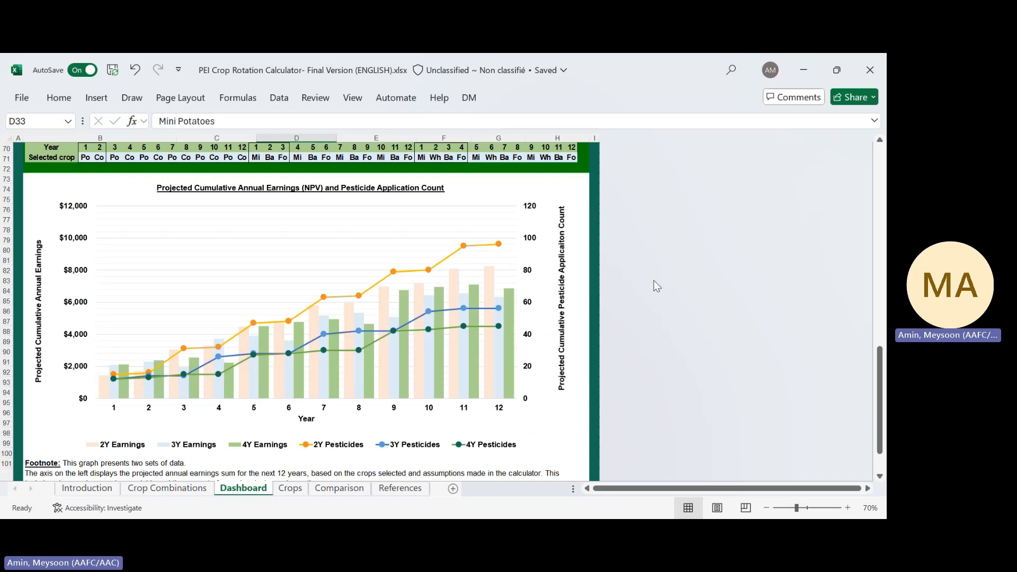
scroll(653, 286, "down", 1)
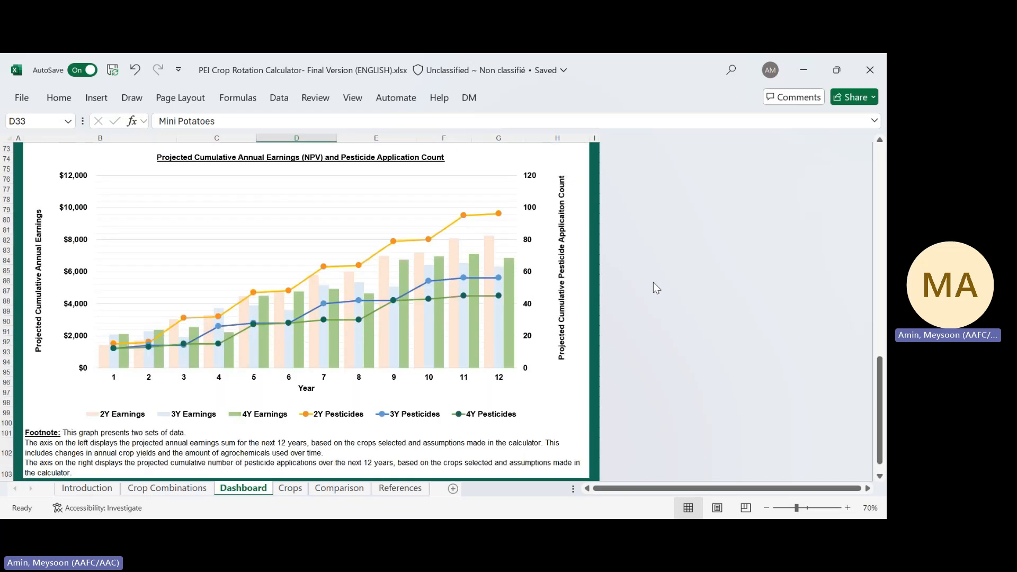
- Compare the projected earnings diversification graphs with the NPV of net operating income over 12 years for the three rotation lengths
scroll(649, 280, "up", 10)
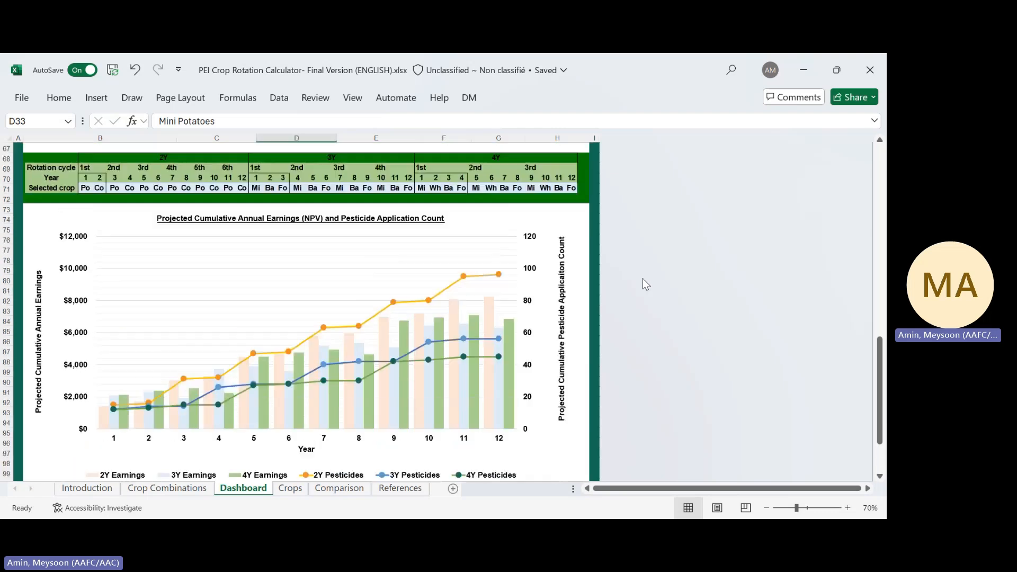
scroll(645, 272, "up", 2)
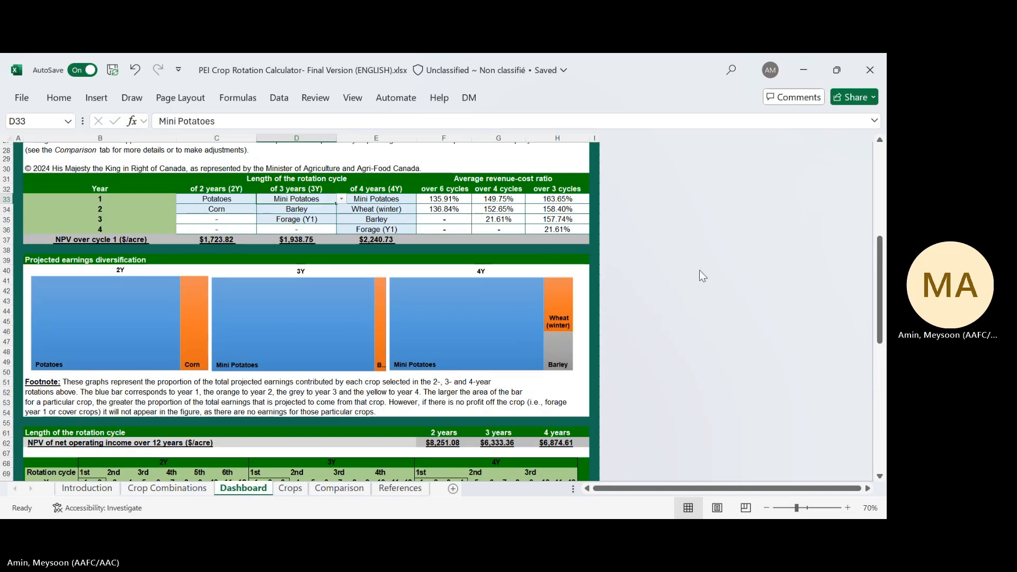
scroll(691, 273, "down", 3)
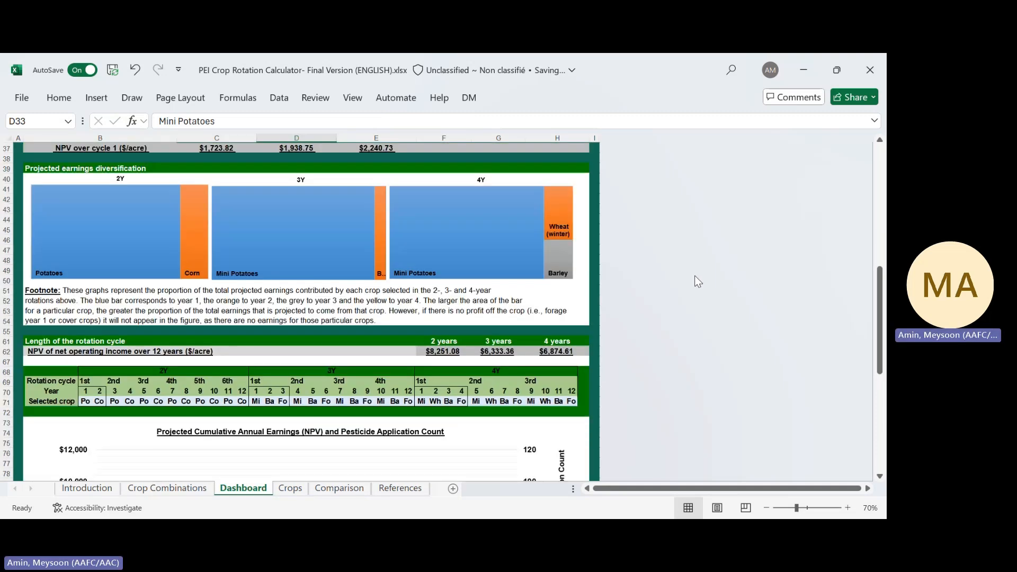
scroll(694, 275, "down", 1)
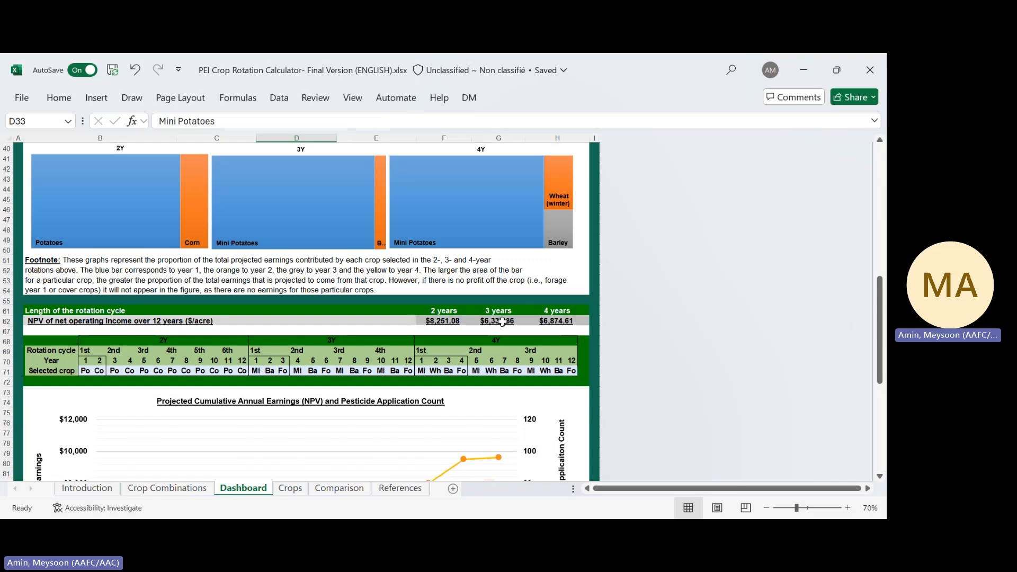
scroll(638, 291, "up", 2)
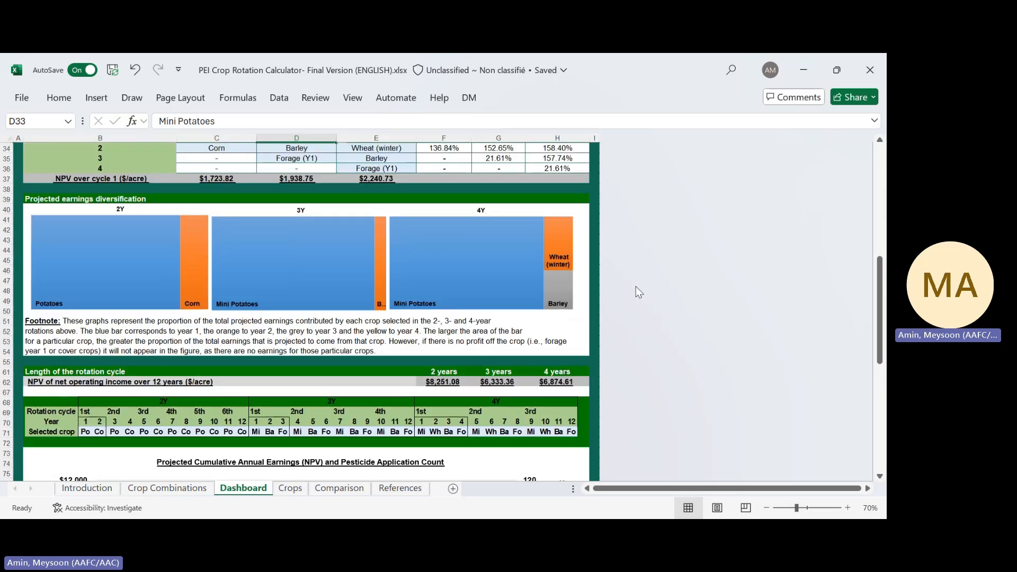
scroll(636, 286, "down", 1)
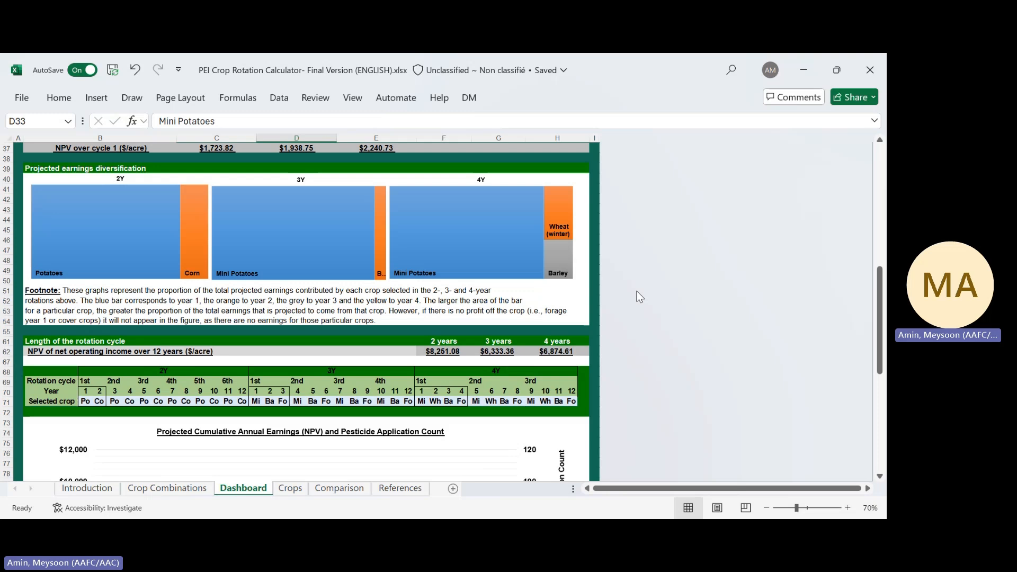
scroll(639, 296, "down", 1)
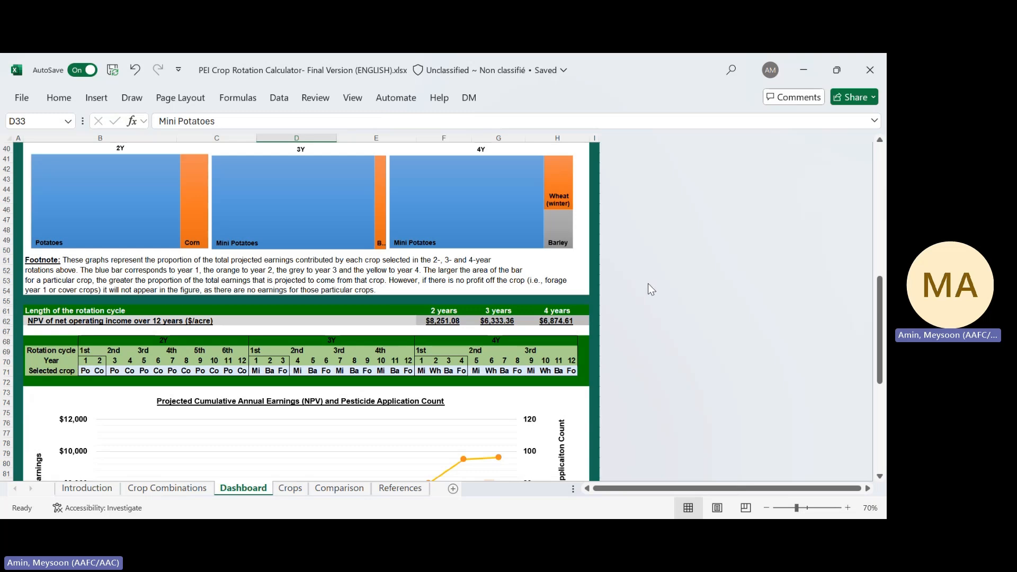
- Minimize the calculator workbook to return to the PowerPoint slide show and advance to the "Thank You for Joining Us" slide
left_click(804, 70)
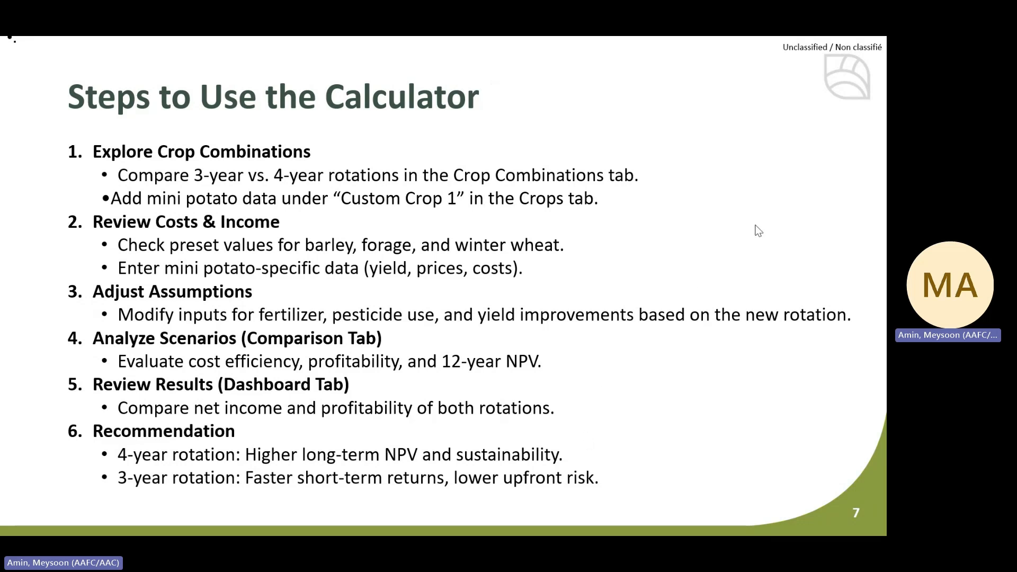
left_click(769, 215)
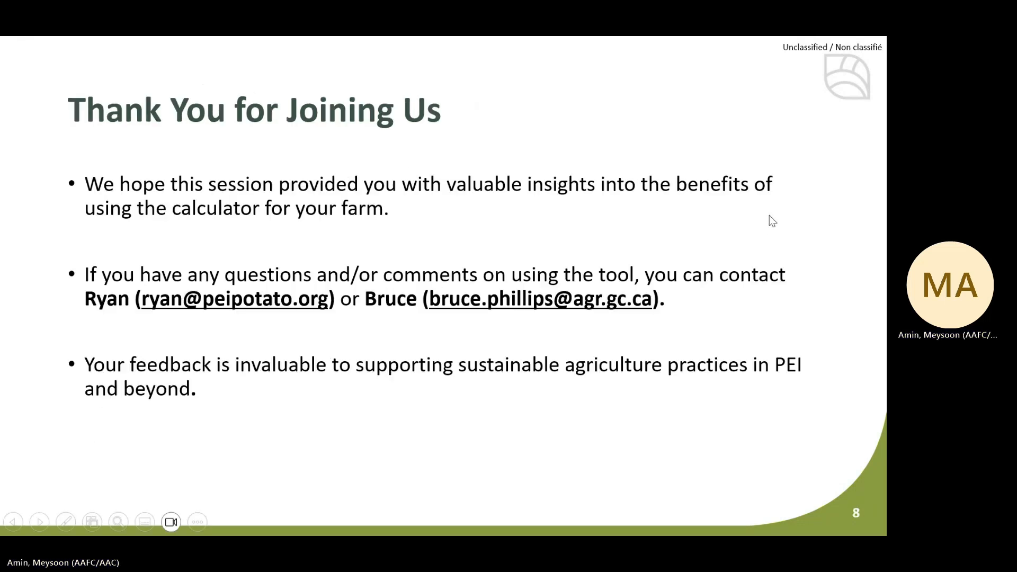